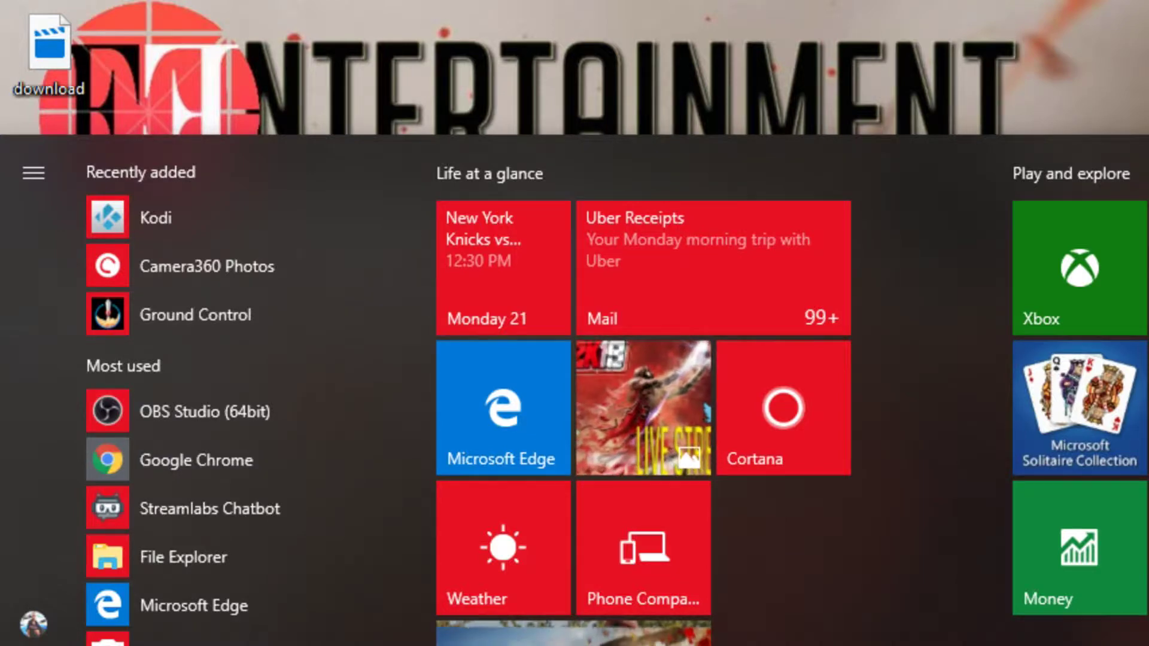
# Step: Show the System > Display page in Settings and maximize the Settings window
pyautogui.press('Tab')
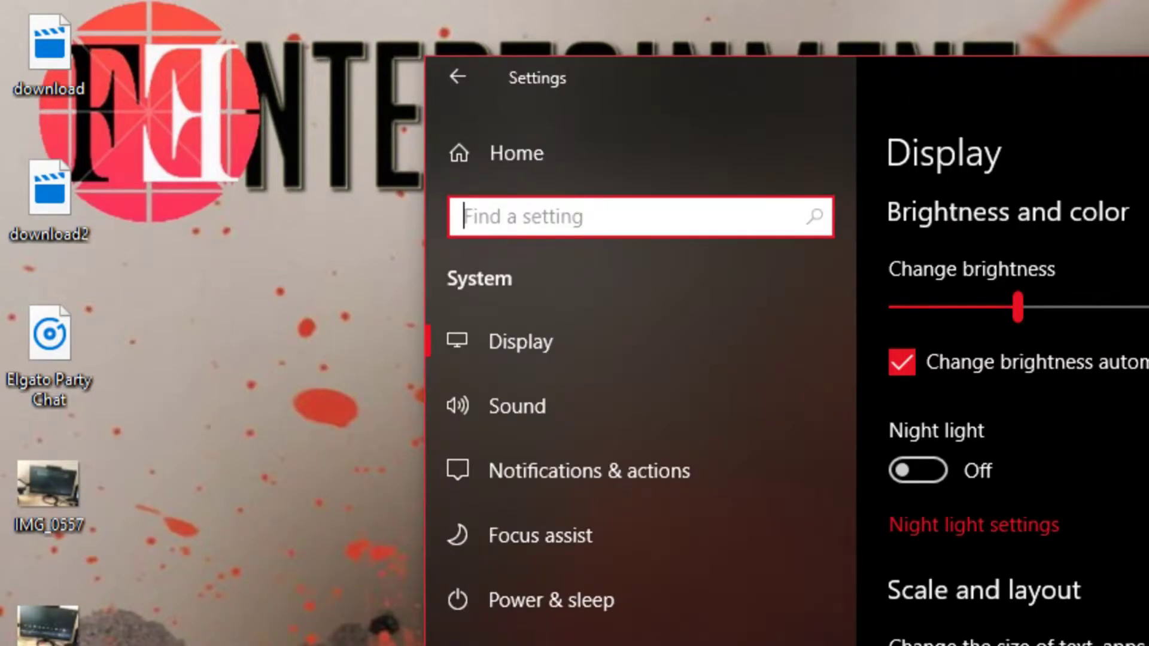
pyautogui.click(609, 356)
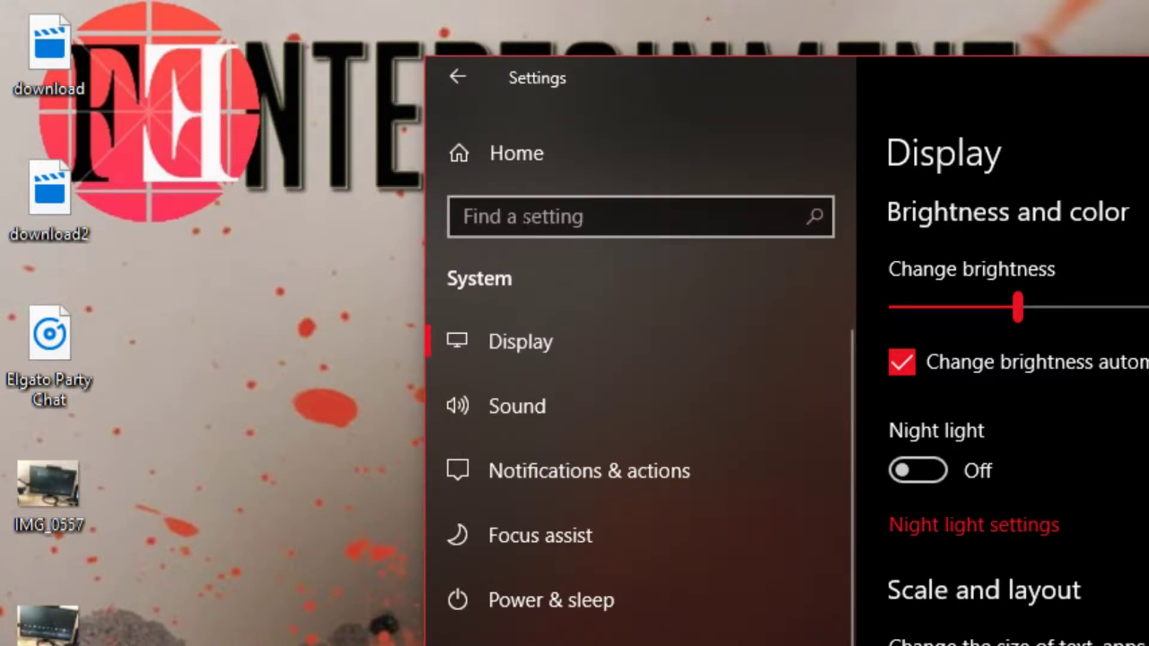
pyautogui.click(1142, 79)
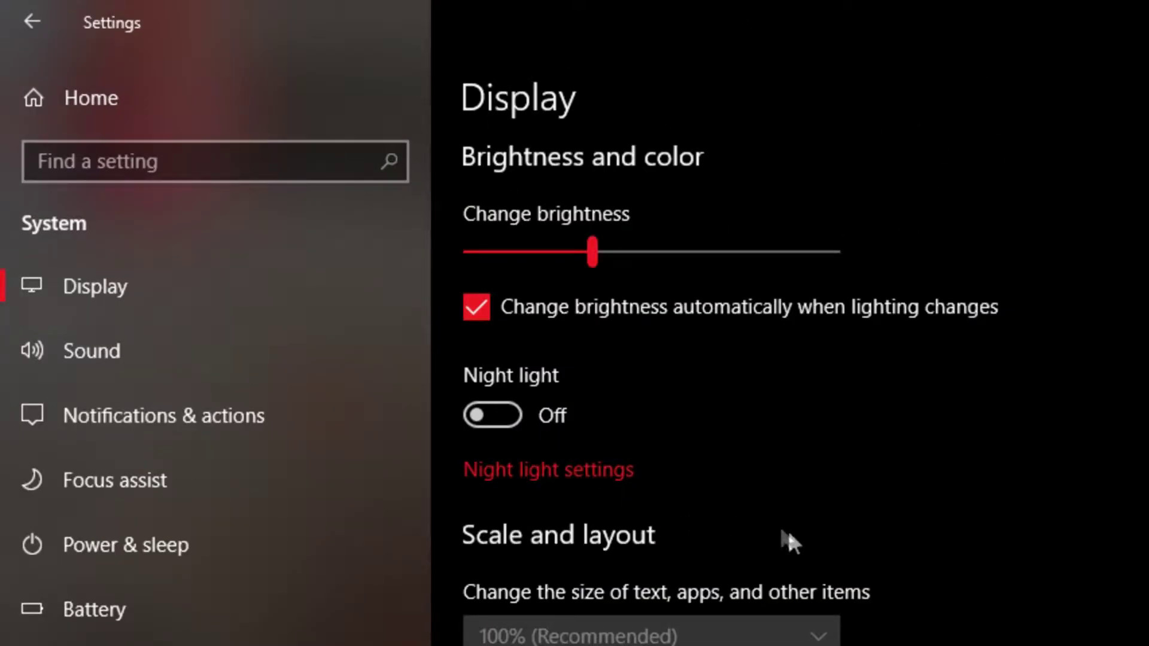
# Step: Toggle Night light on and back off, and raise the screen brightness slightly
pyautogui.click(510, 415)
pyautogui.click(465, 410)
pyautogui.moveTo(604, 252)
pyautogui.mouseDown()
pyautogui.moveTo(623, 263)
pyautogui.moveTo(594, 268)
pyautogui.moveTo(607, 268)
pyautogui.mouseUp()
# Step: Keep the resolution at 1280 × 720 and orientation Landscape, then go to Power & sleep
pyautogui.scroll(-3, 702, 395)
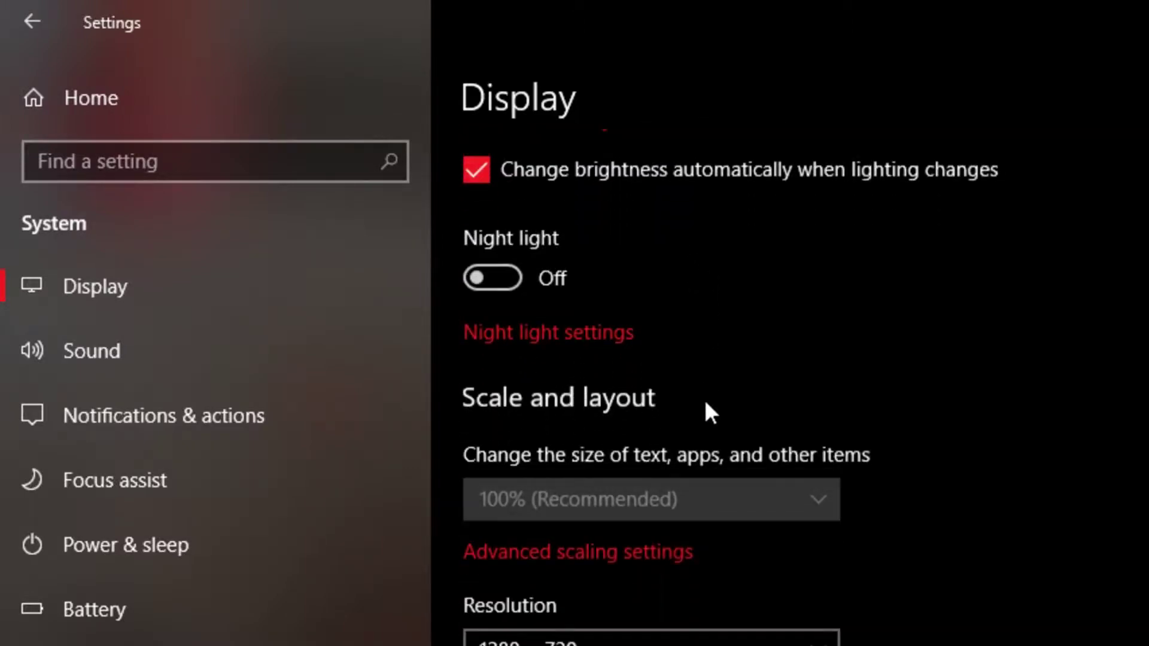
pyautogui.scroll(-3, 706, 404)
pyautogui.click(806, 509)
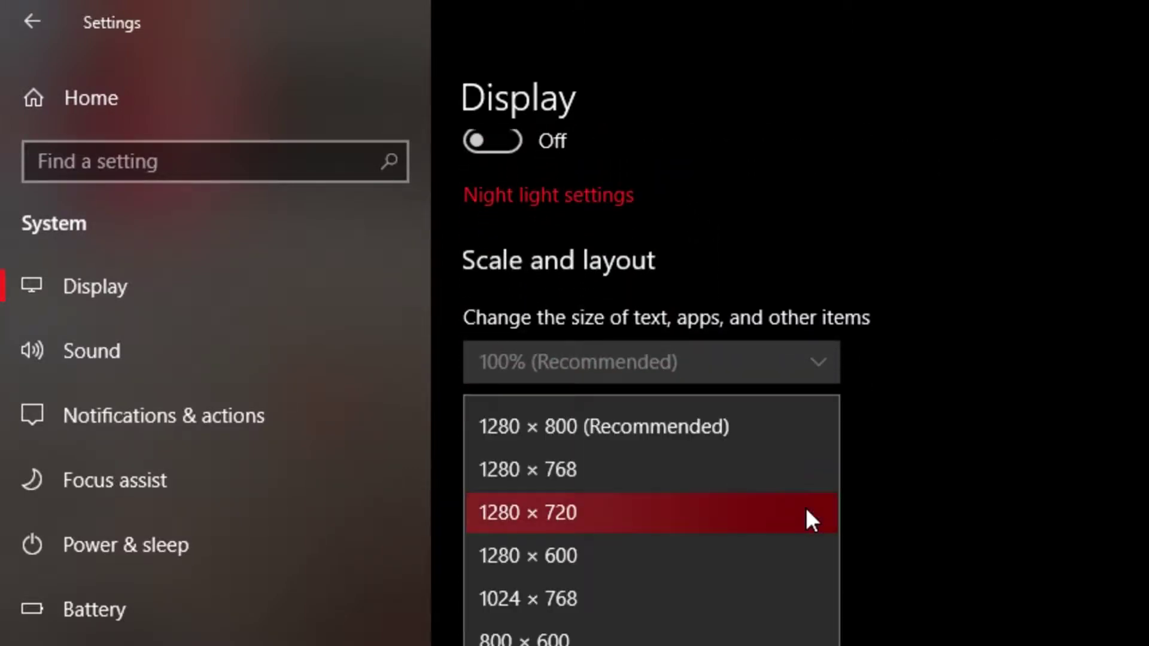
pyautogui.click(957, 538)
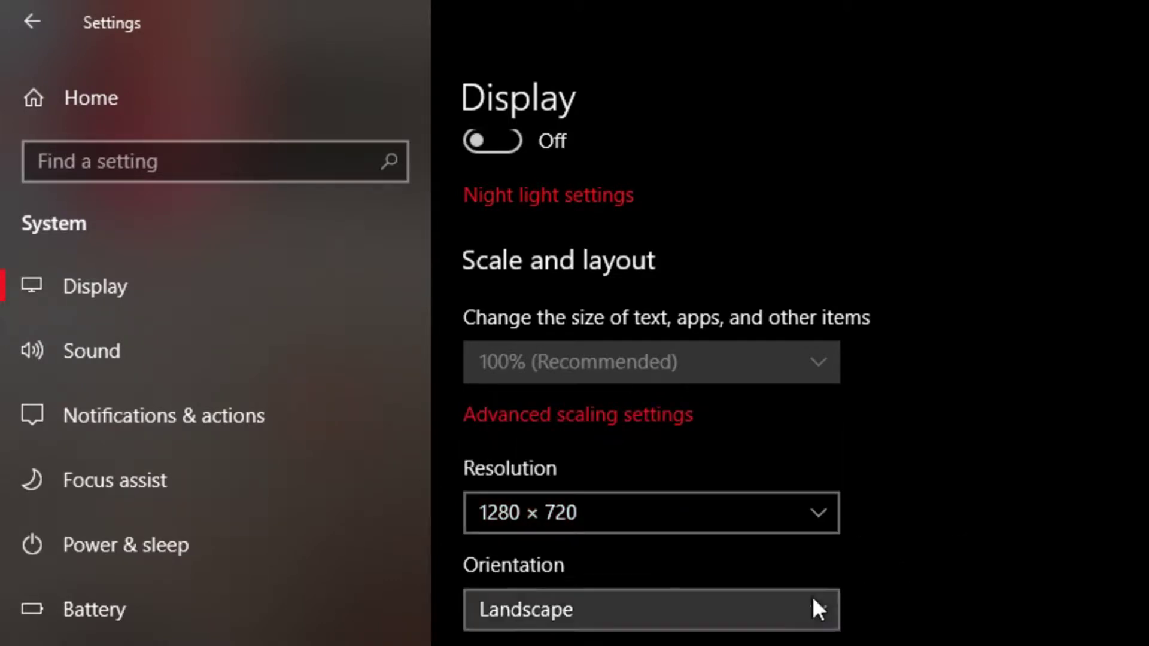
pyautogui.click(812, 596)
pyautogui.click(989, 584)
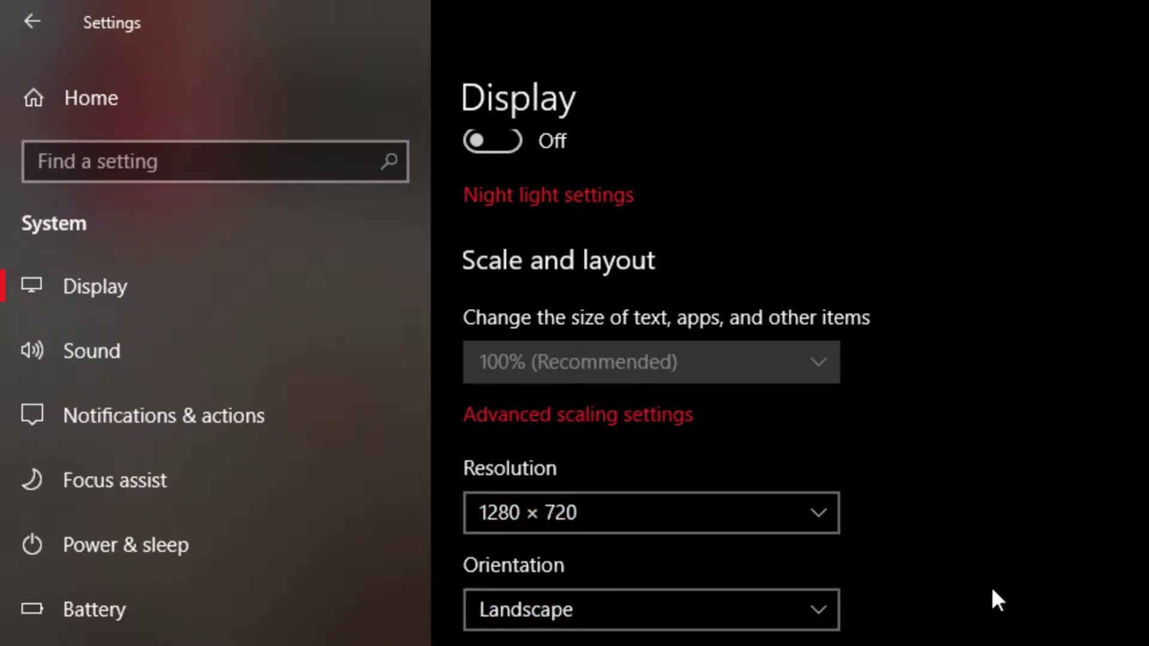
pyautogui.scroll(-2, 992, 590)
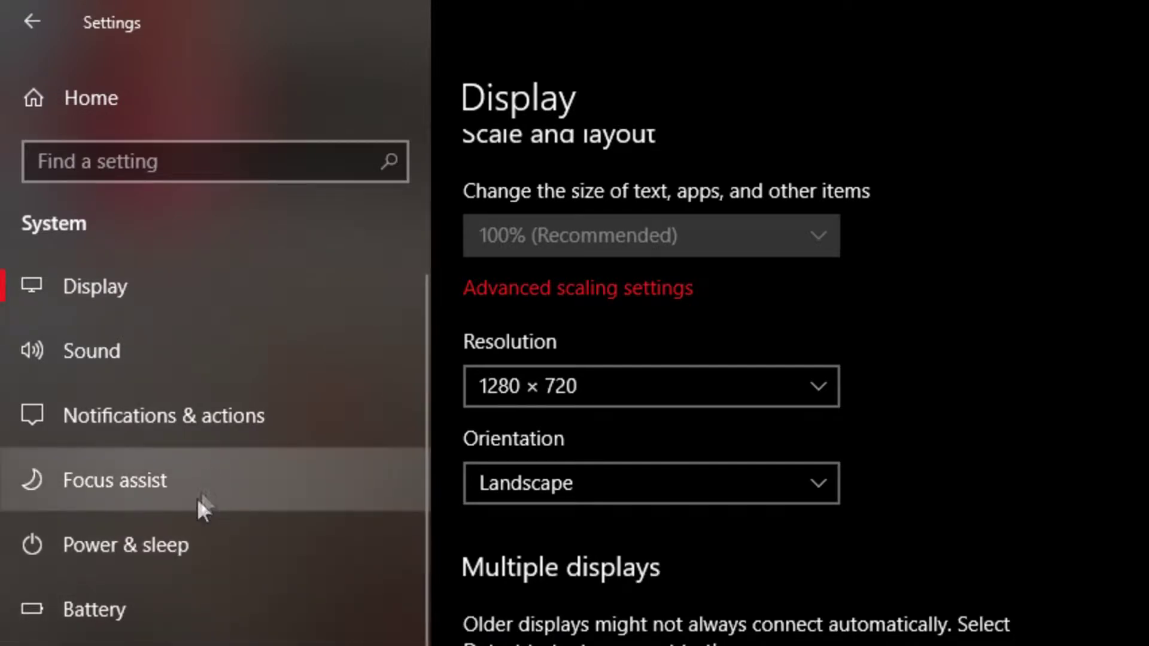
pyautogui.click(190, 525)
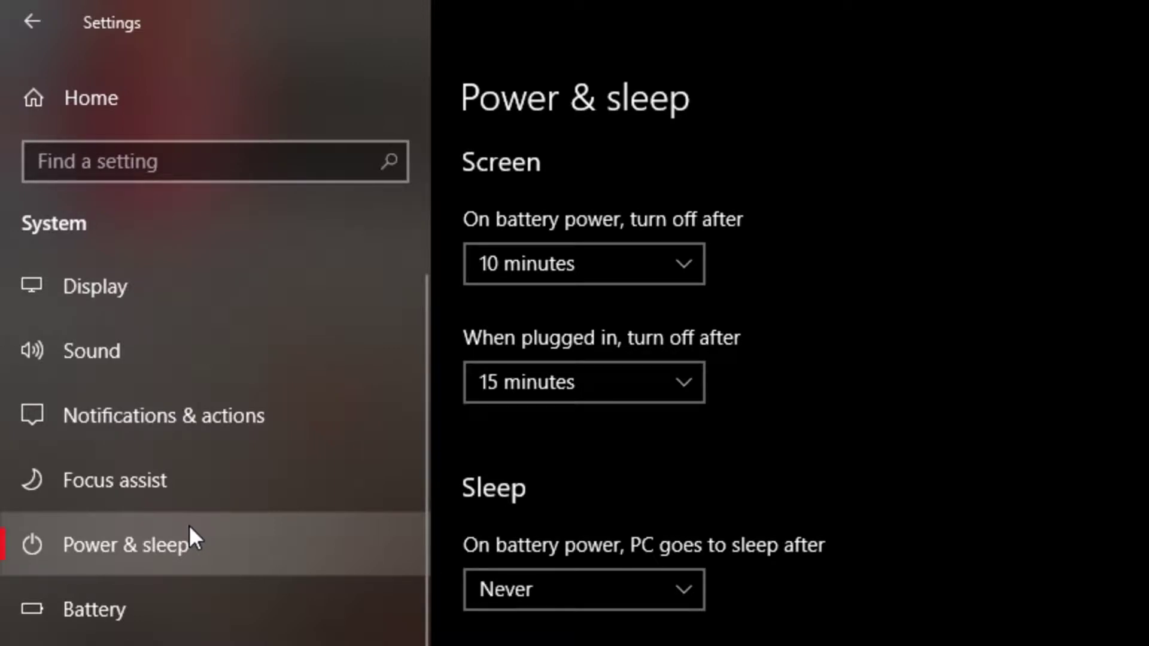
# Step: Review the Battery page, then return to Power & sleep and scroll to its related settings
pyautogui.click(189, 614)
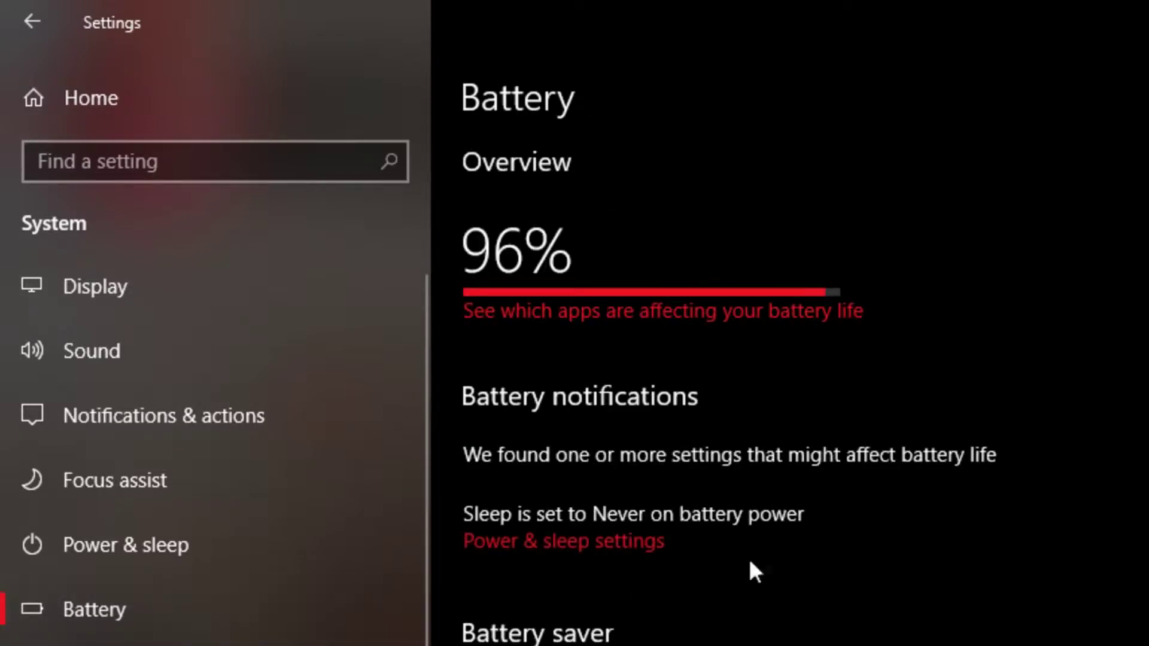
pyautogui.scroll(-5, 957, 544)
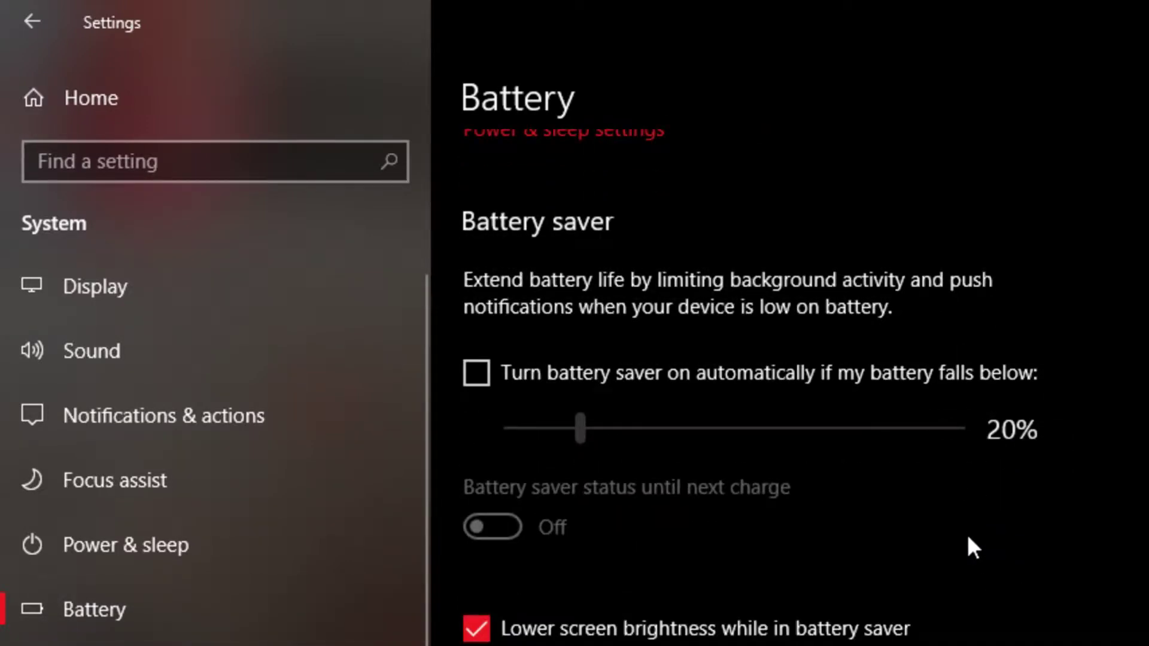
pyautogui.scroll(-1, 968, 538)
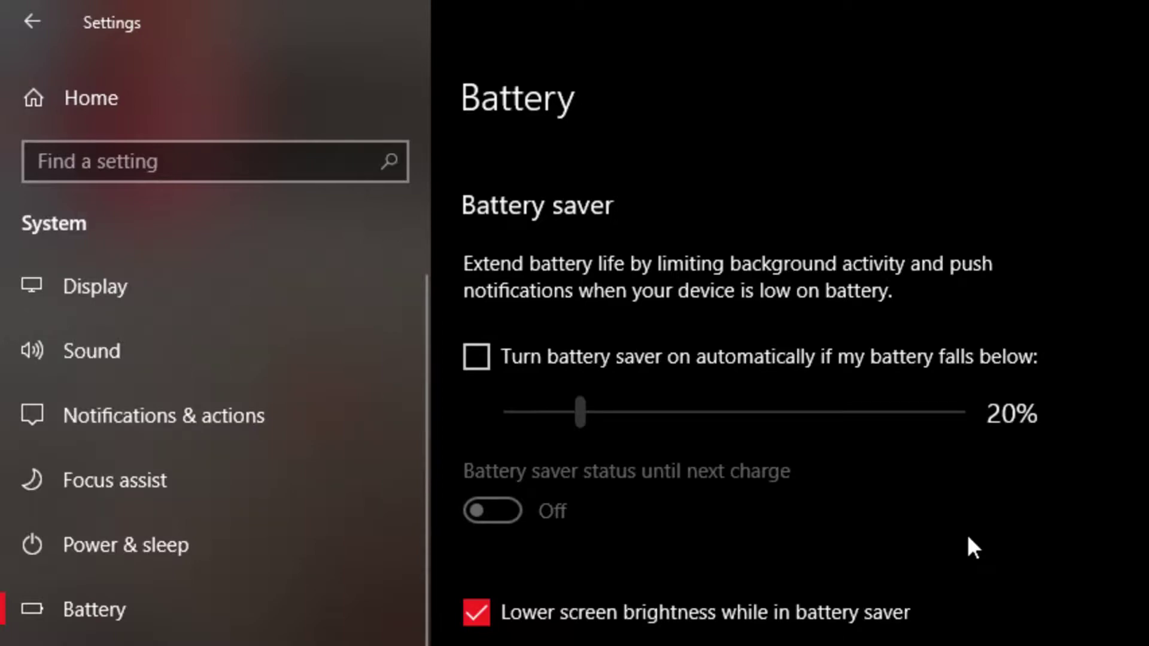
pyautogui.scroll(3, 969, 537)
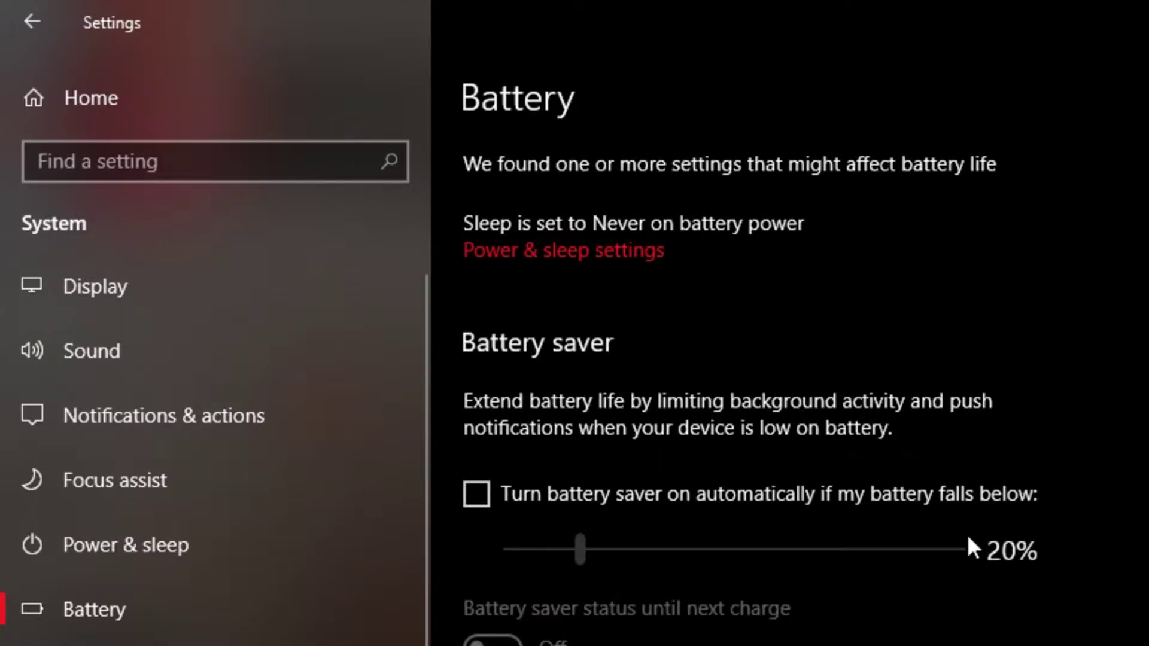
pyautogui.scroll(5, 969, 538)
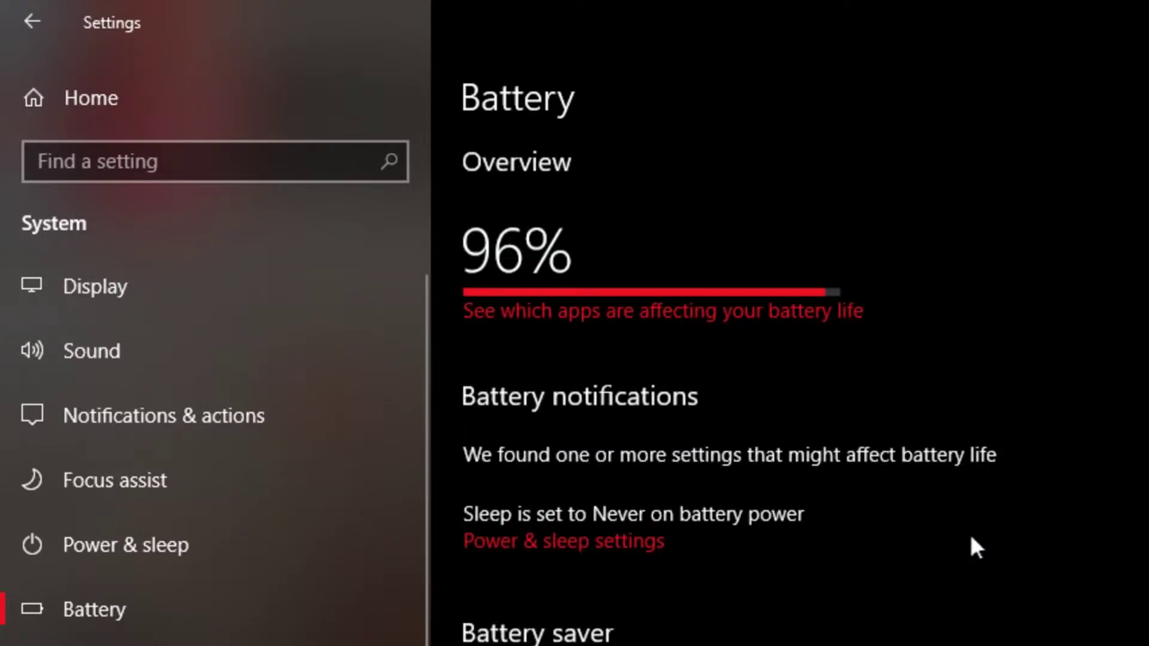
pyautogui.click(595, 540)
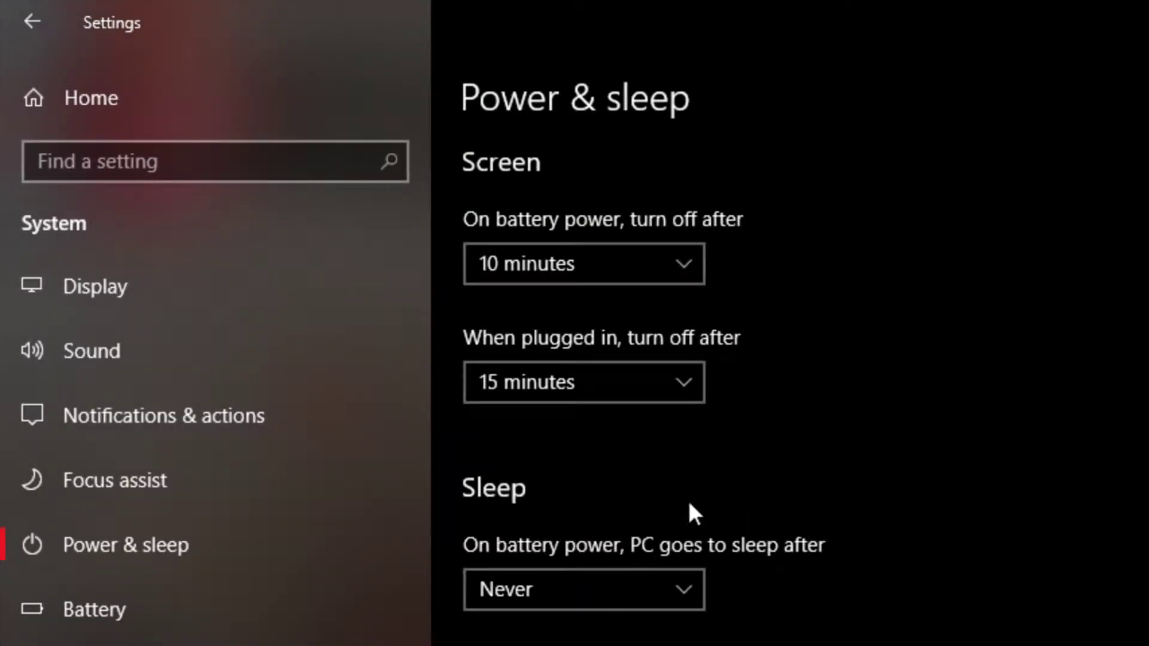
pyautogui.scroll(-3, 215, 541)
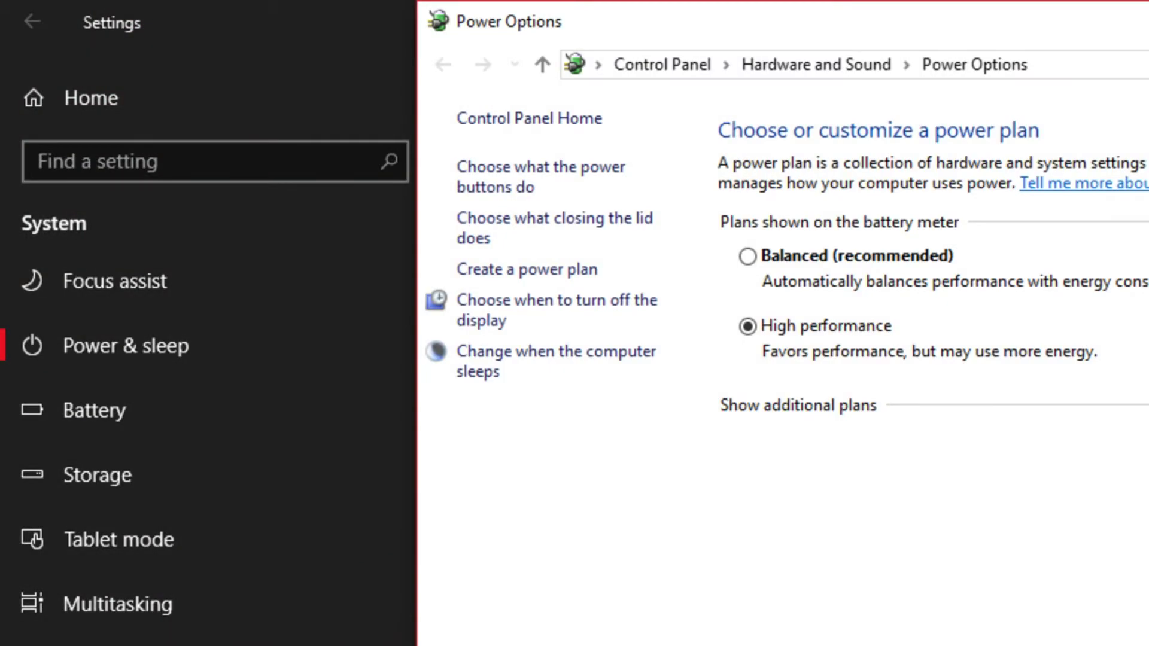
# Step: Make High performance the active power plan and open its advanced power settings
pyautogui.click(748, 258)
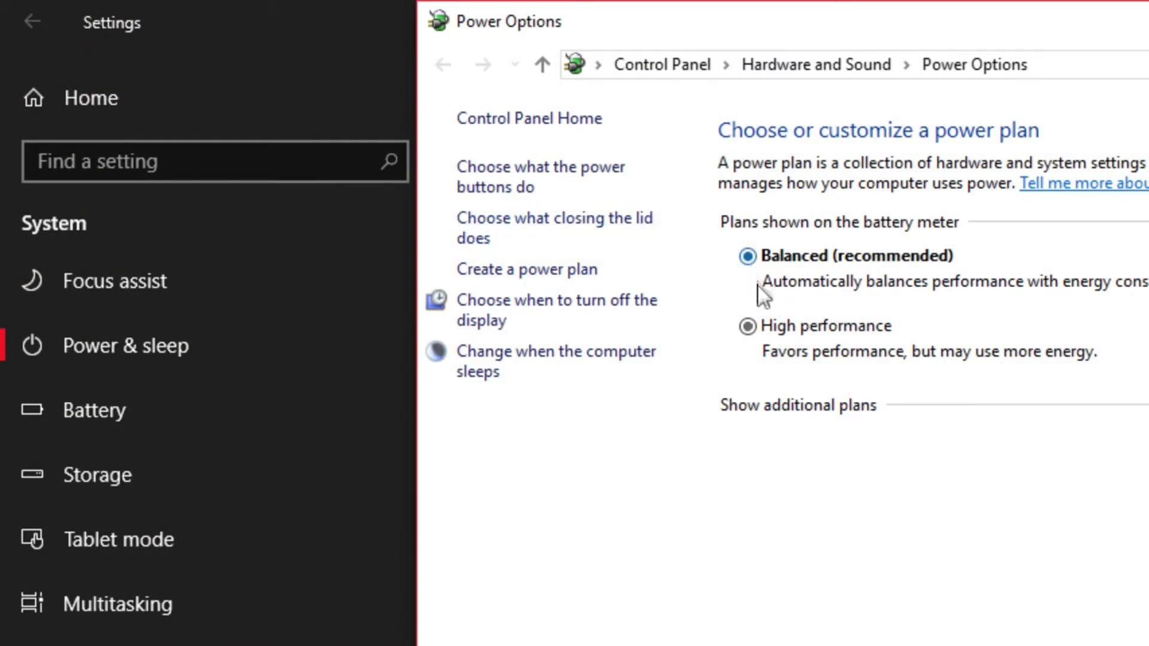
pyautogui.click(749, 326)
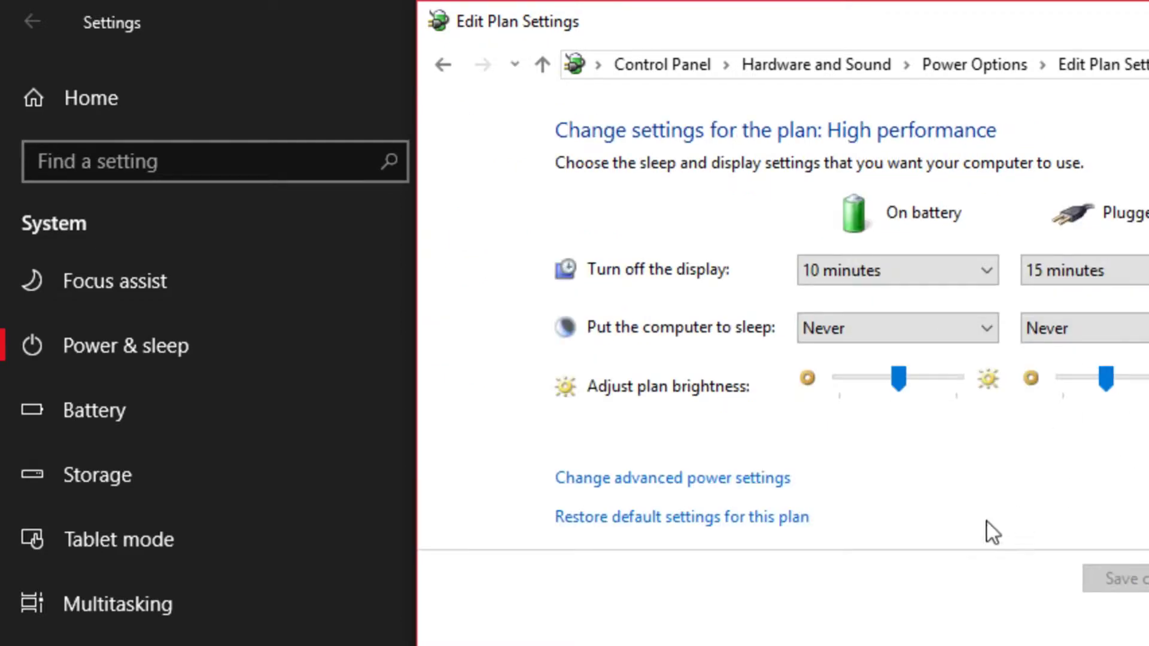
pyautogui.click(745, 481)
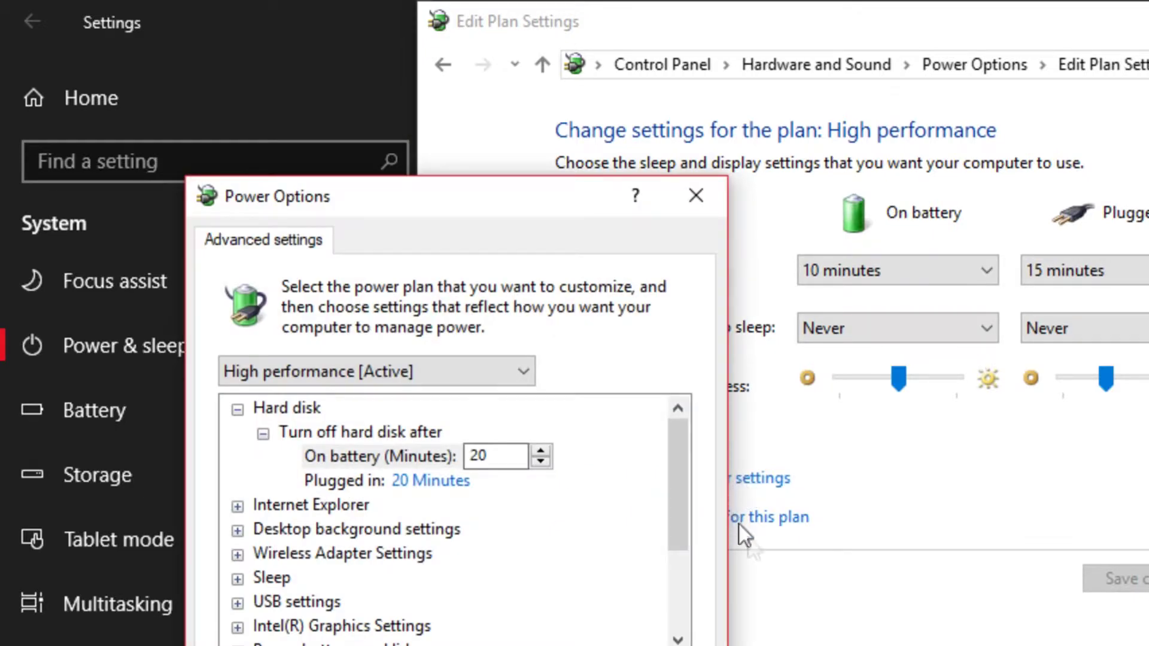
pyautogui.click(678, 637)
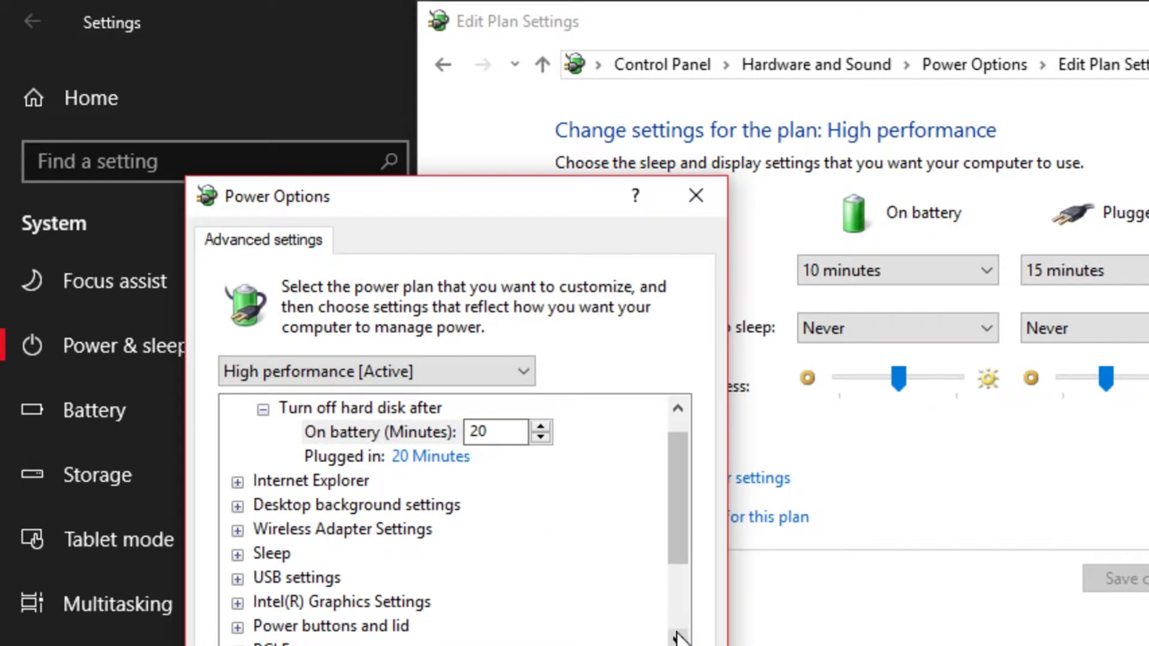
pyautogui.click(677, 637)
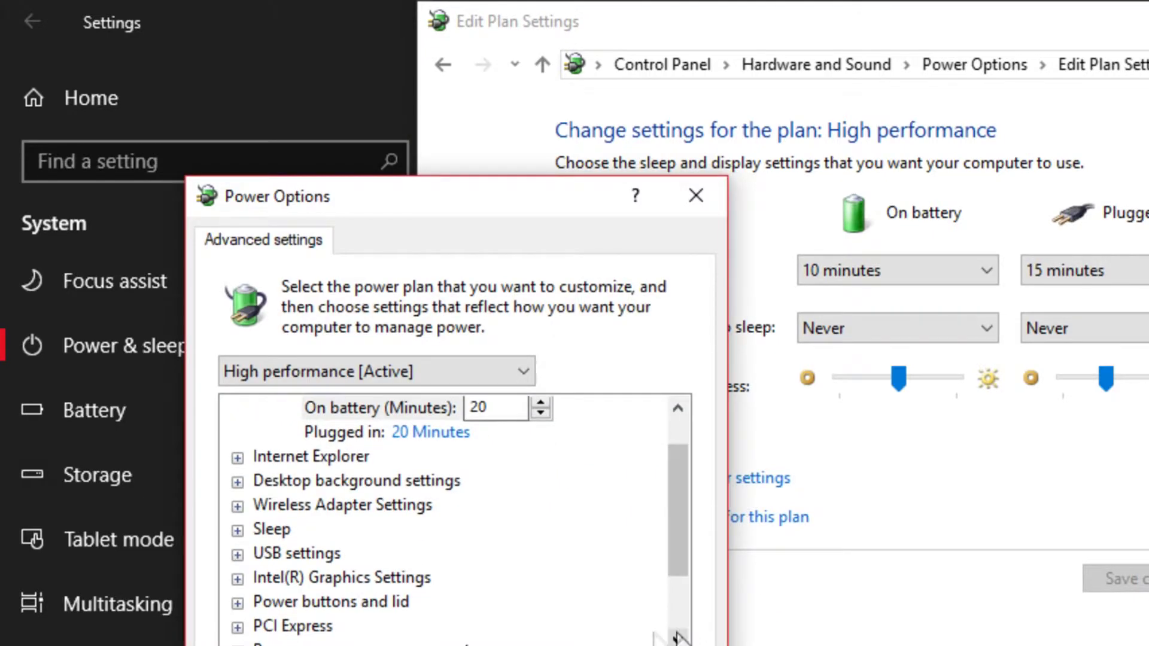
pyautogui.click(239, 580)
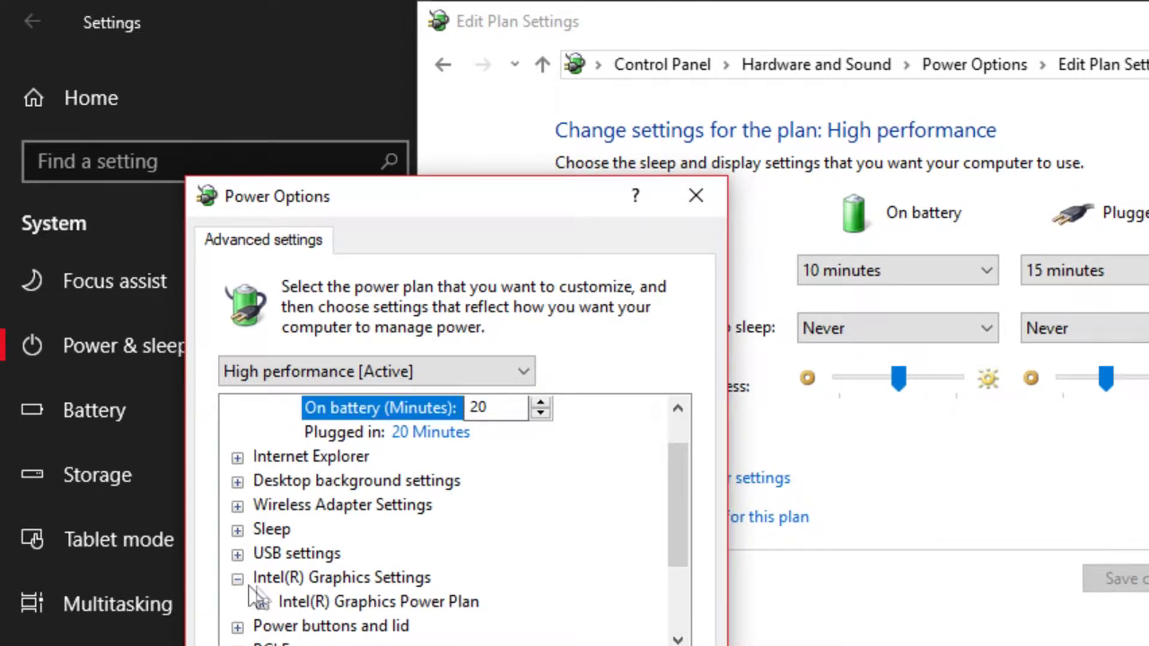
pyautogui.click(262, 603)
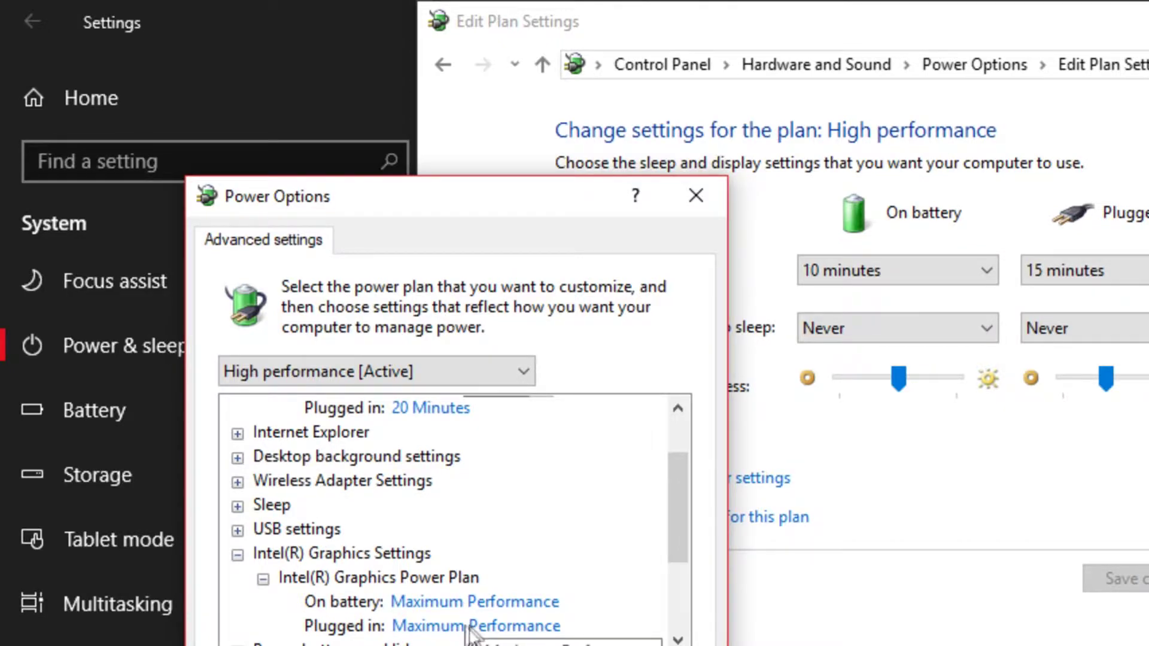
pyautogui.click(237, 556)
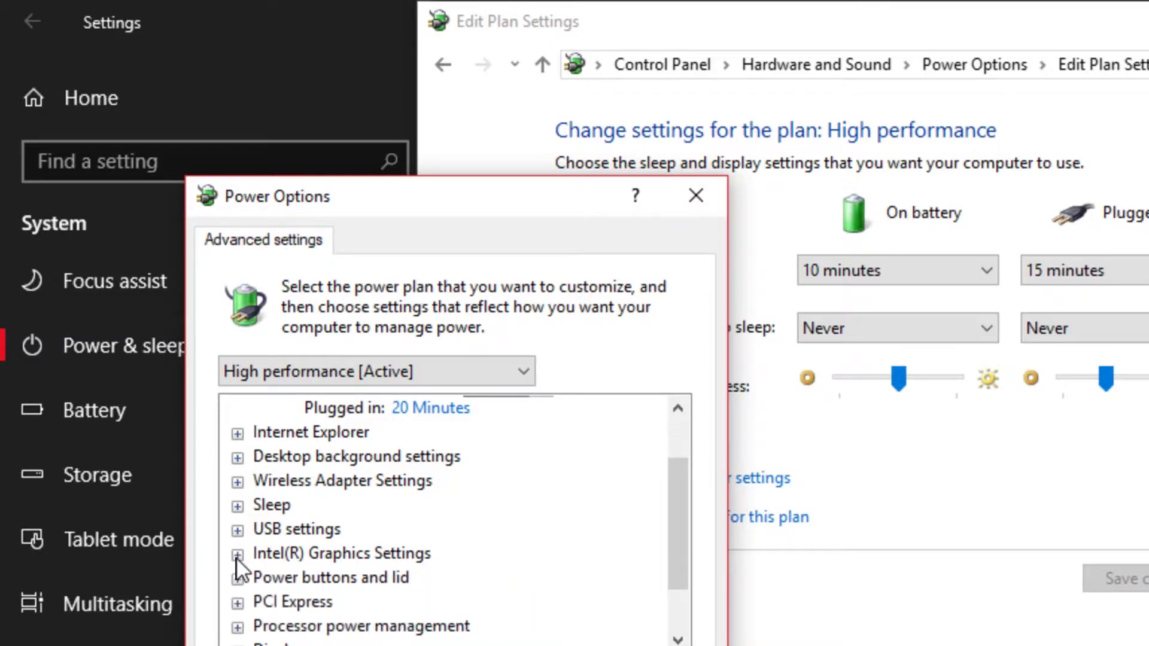
pyautogui.click(237, 486)
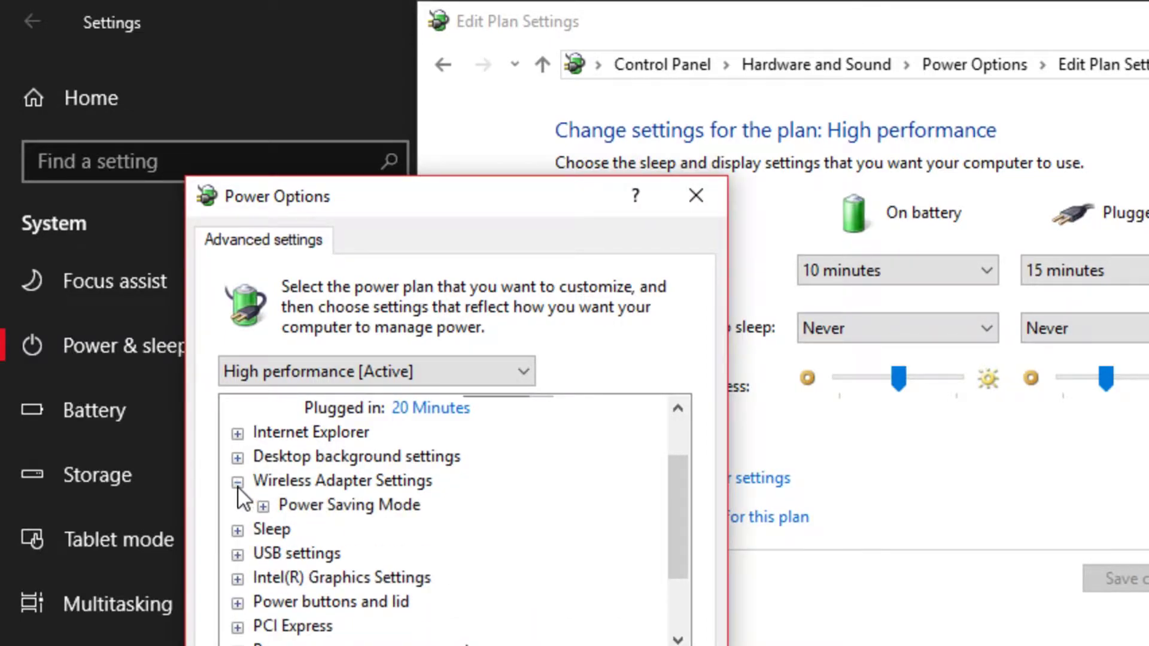
pyautogui.click(264, 506)
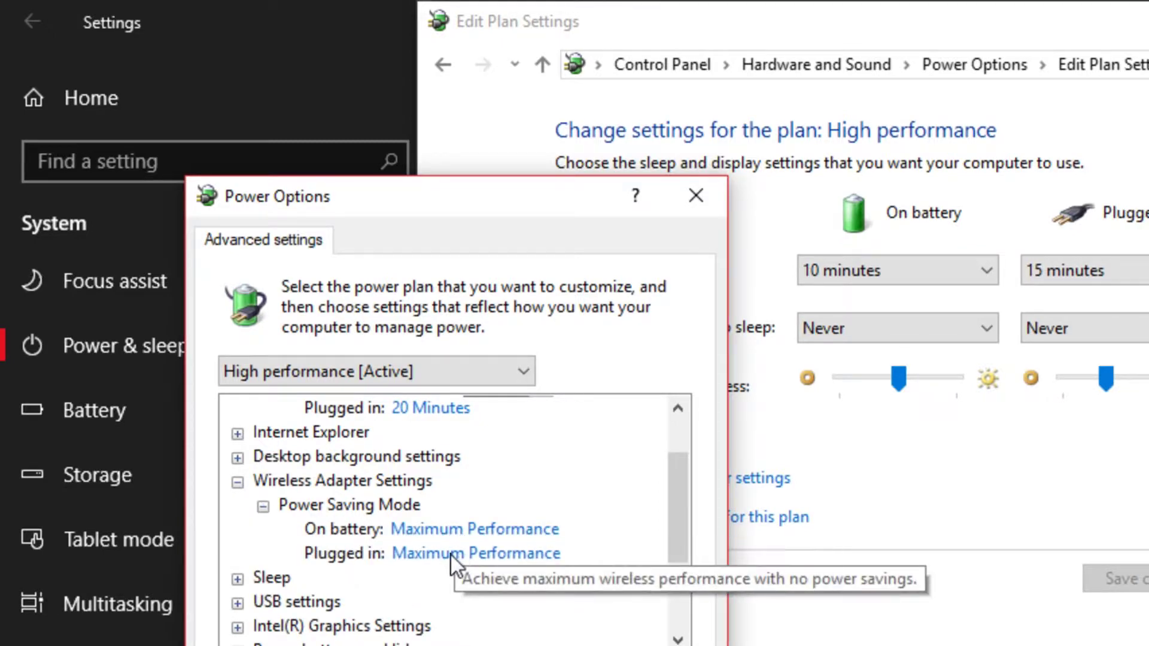
pyautogui.click(264, 507)
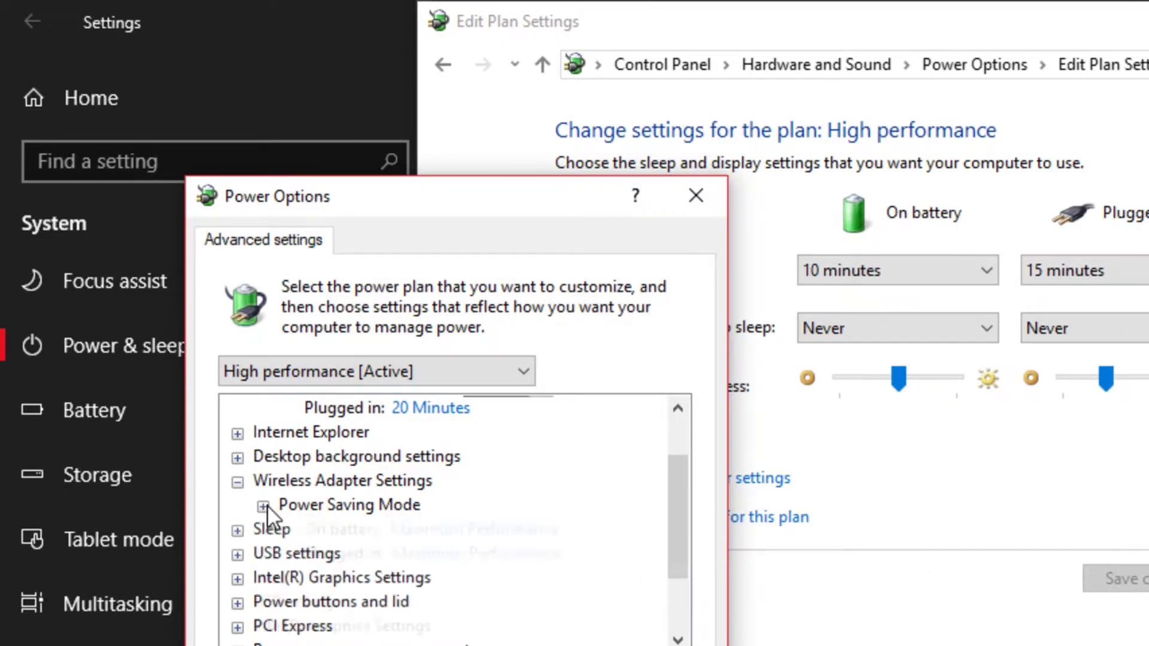
pyautogui.click(237, 482)
pyautogui.moveTo(678, 569); pyautogui.dragTo(687, 617)
pyautogui.click(238, 554)
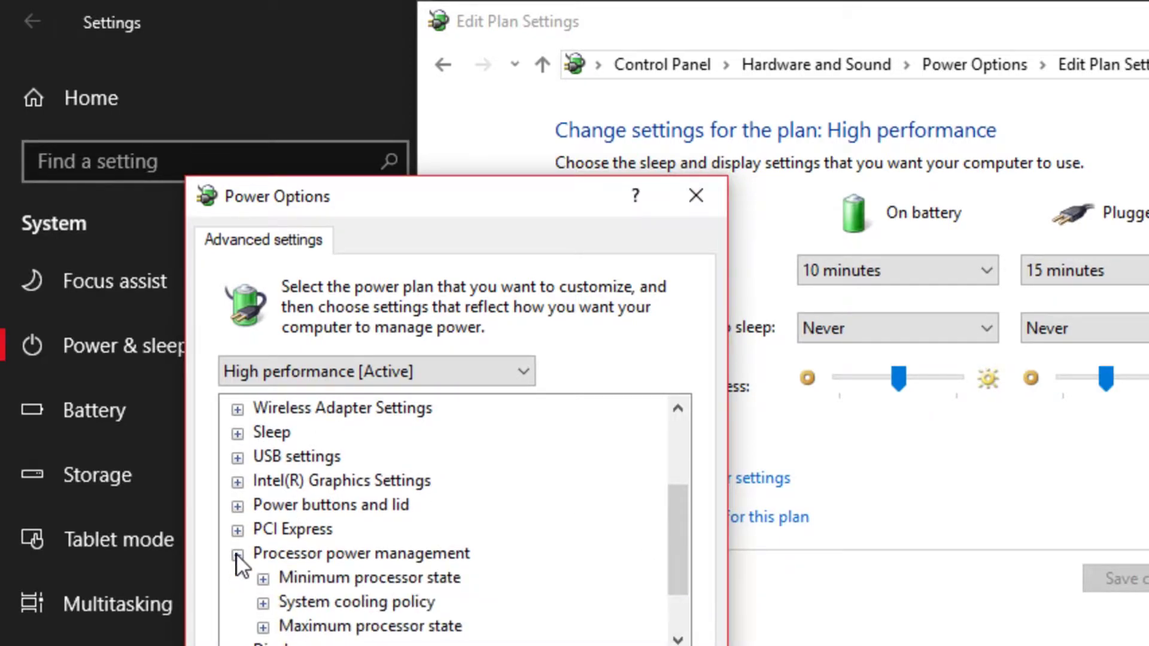
pyautogui.click(264, 578)
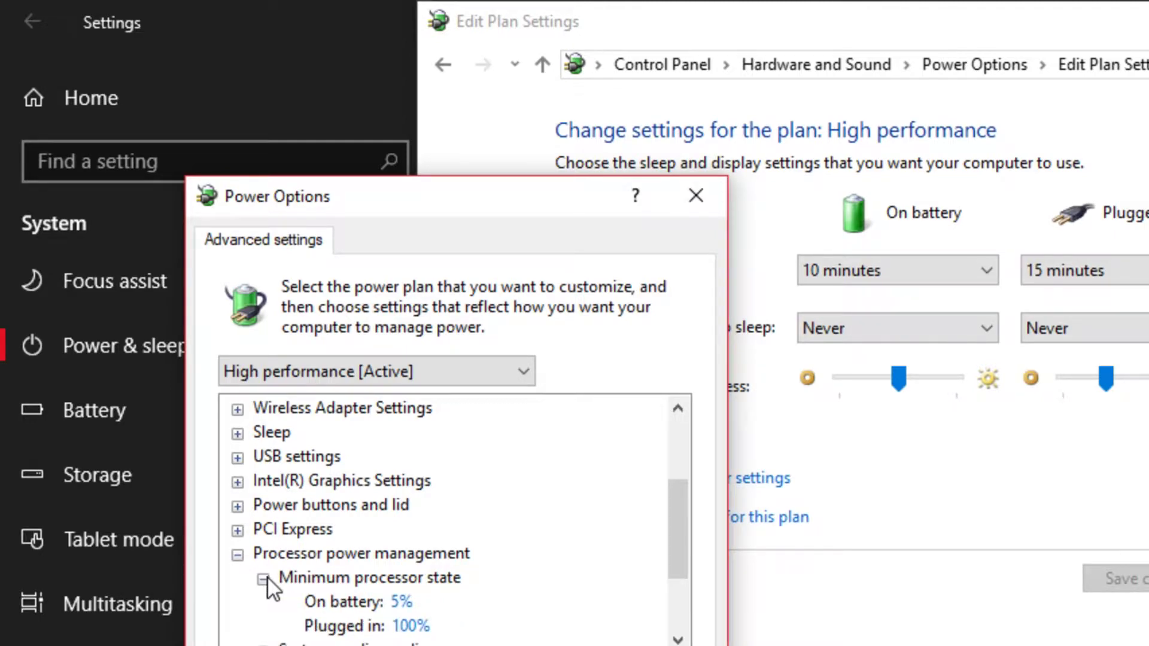
pyautogui.click(409, 625)
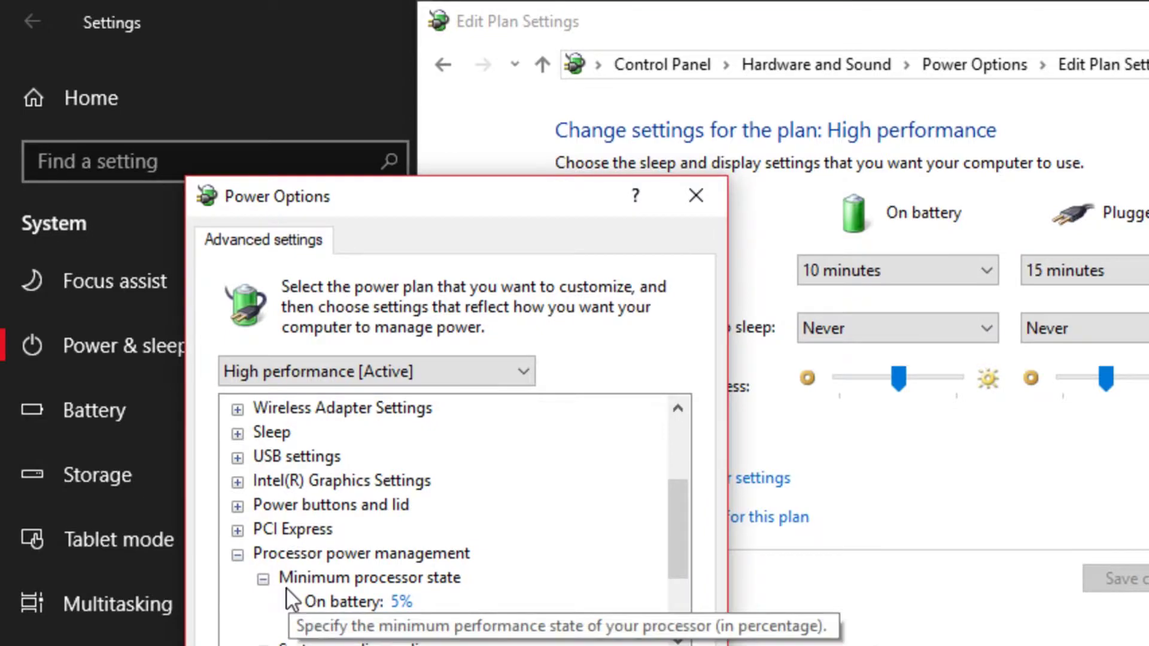
pyautogui.click(242, 562)
pyautogui.click(241, 562)
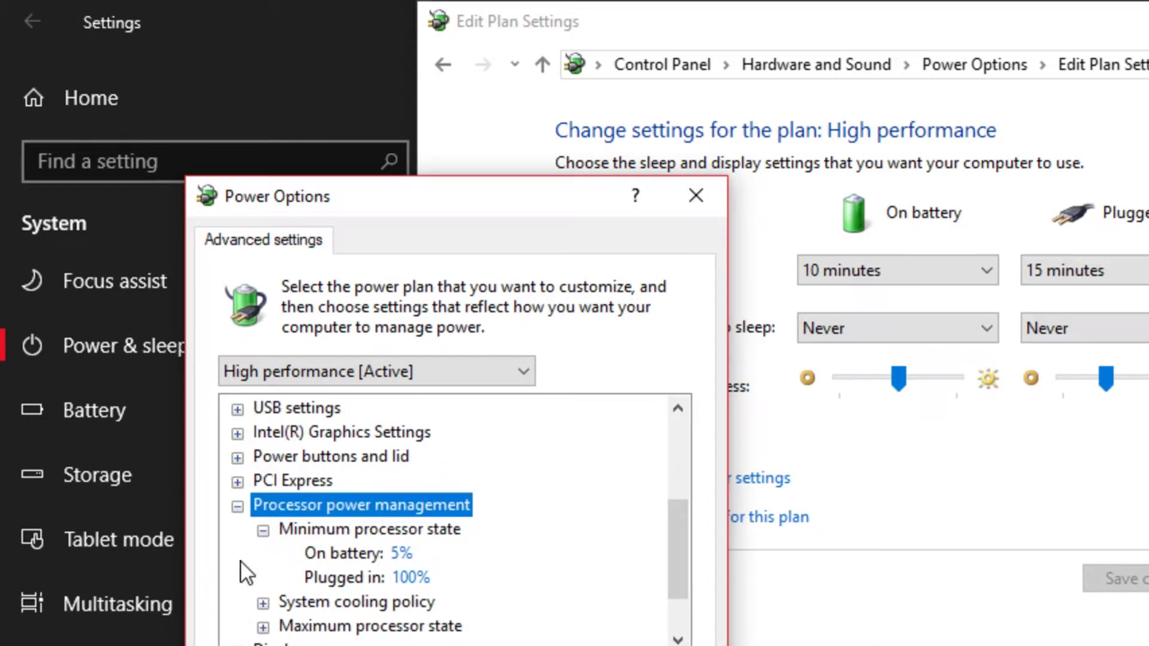
pyautogui.click(269, 530)
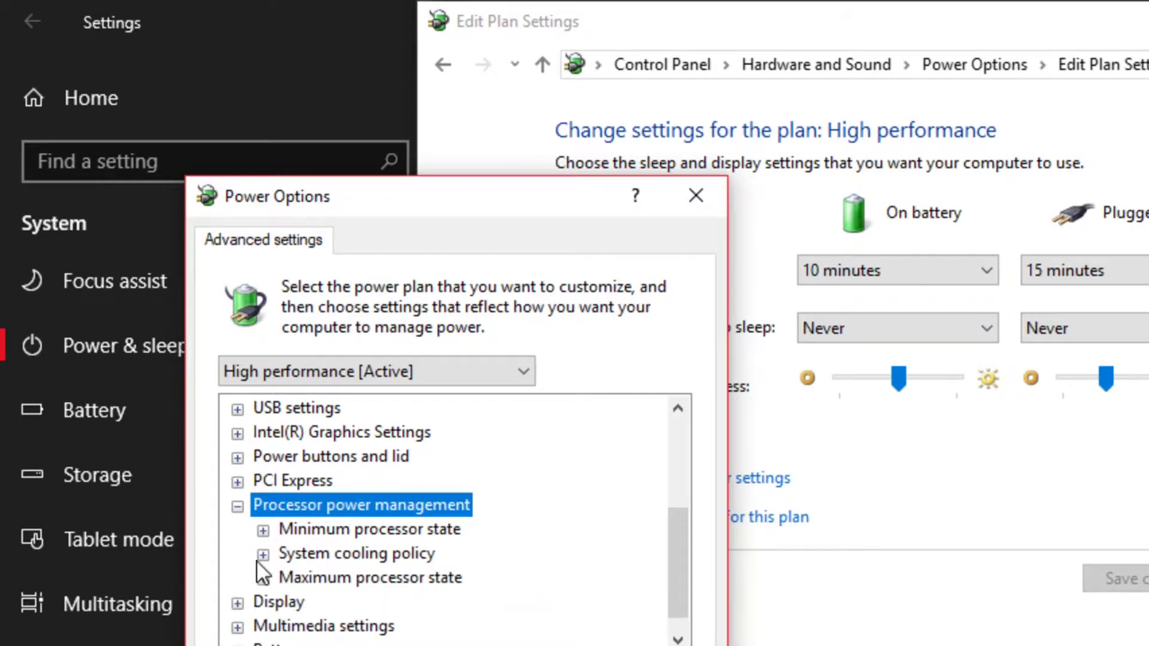
pyautogui.click(264, 555)
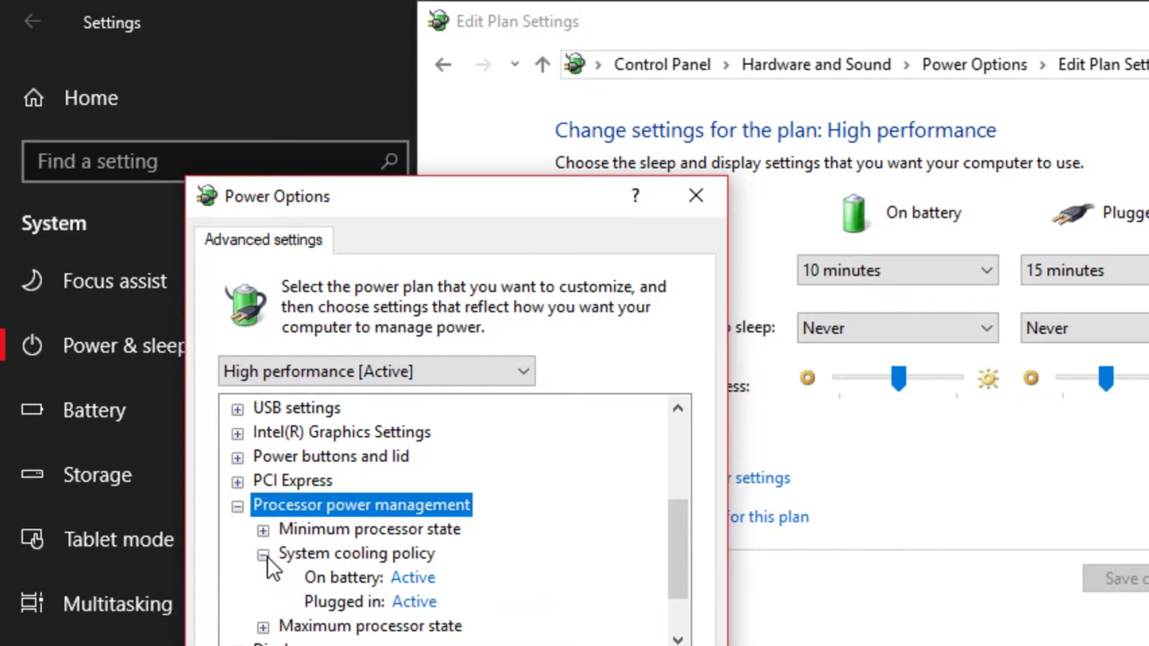
pyautogui.click(263, 555)
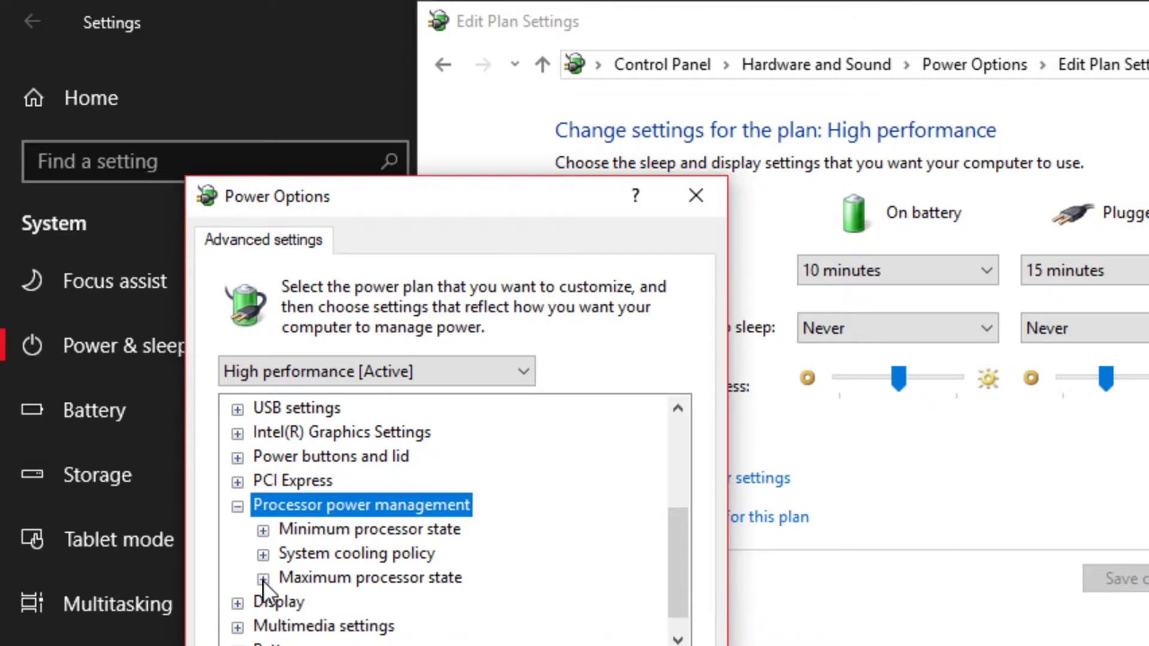
pyautogui.click(263, 579)
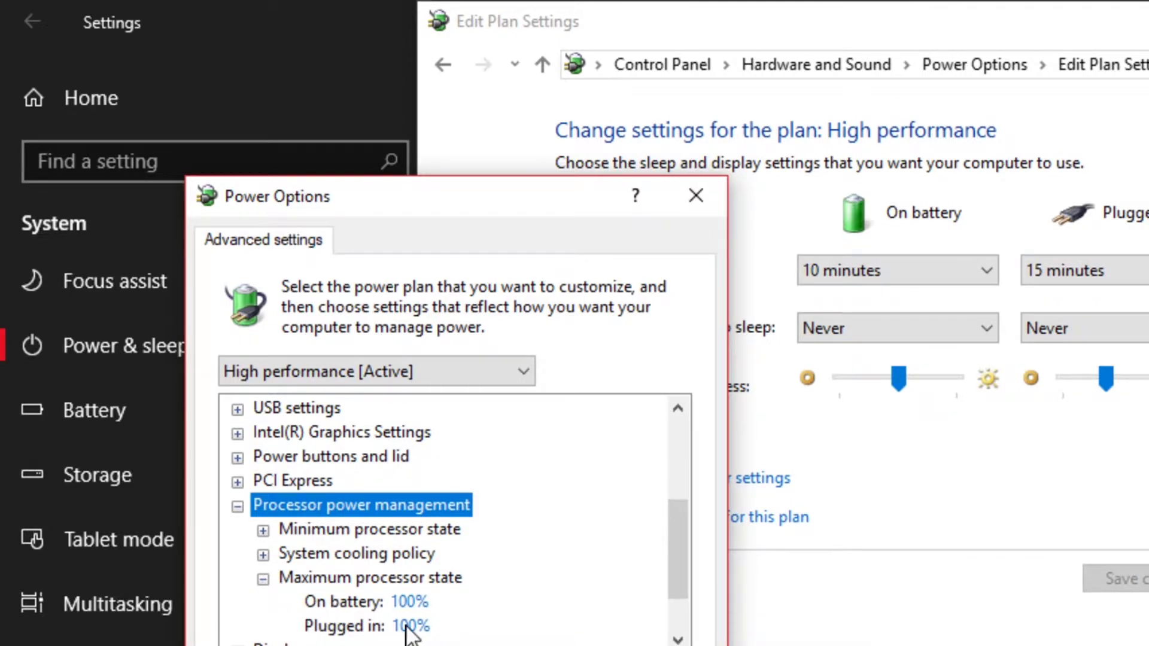
pyautogui.click(263, 580)
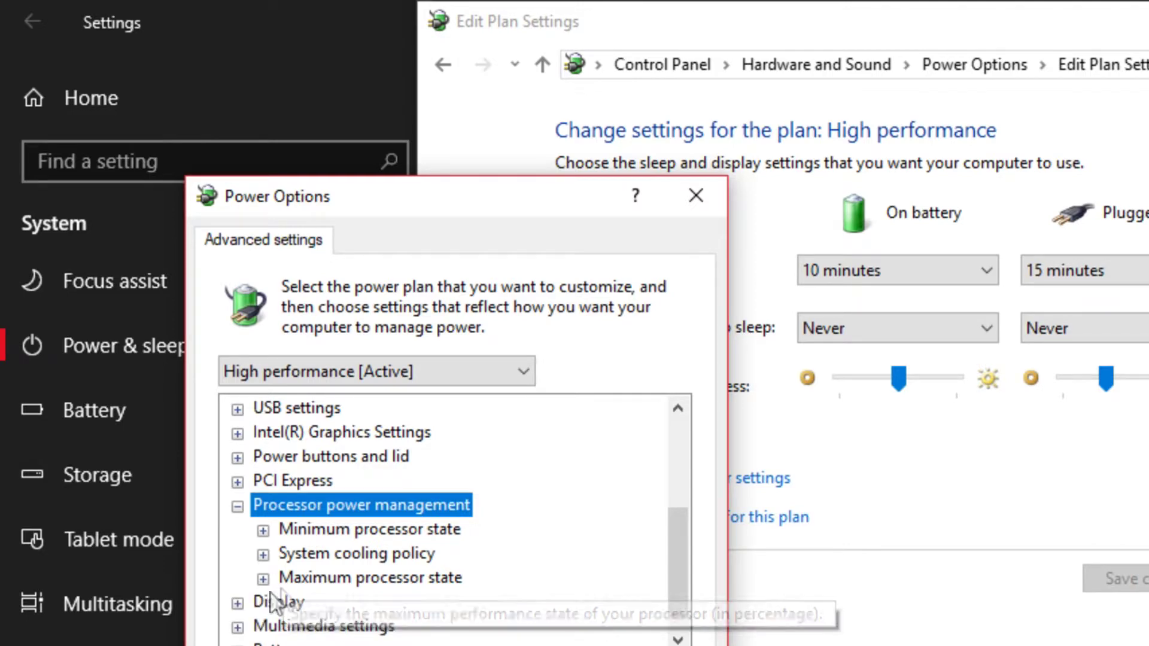
pyautogui.click(678, 639)
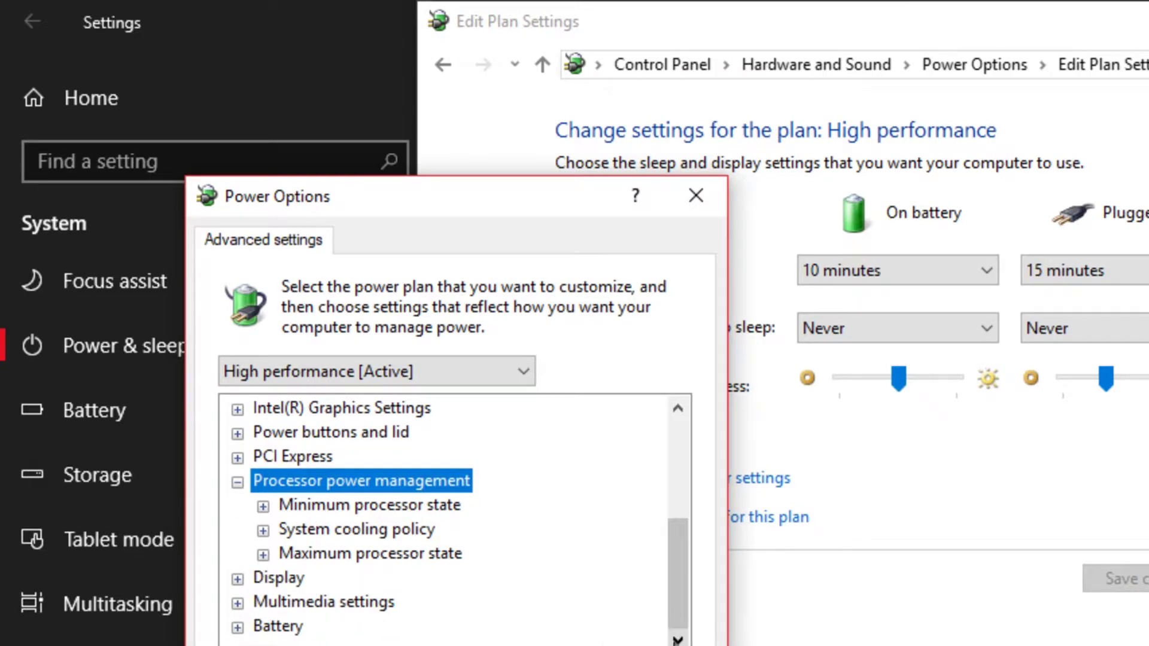
pyautogui.click(239, 577)
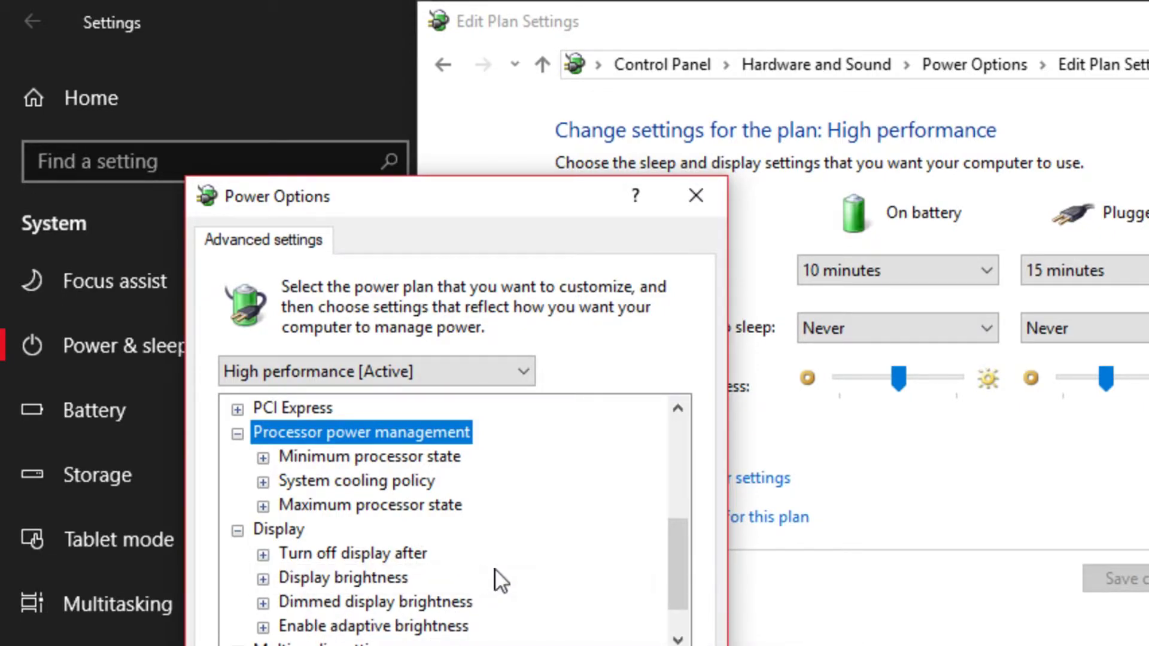
pyautogui.scroll(-1, 501, 572)
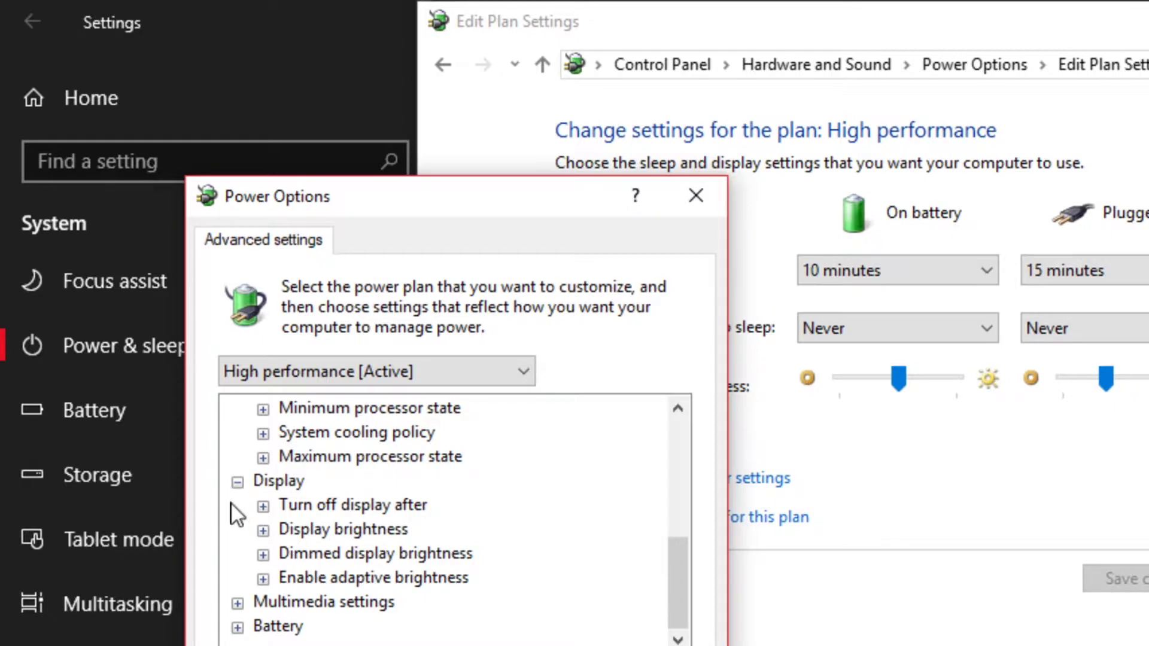
pyautogui.click(237, 482)
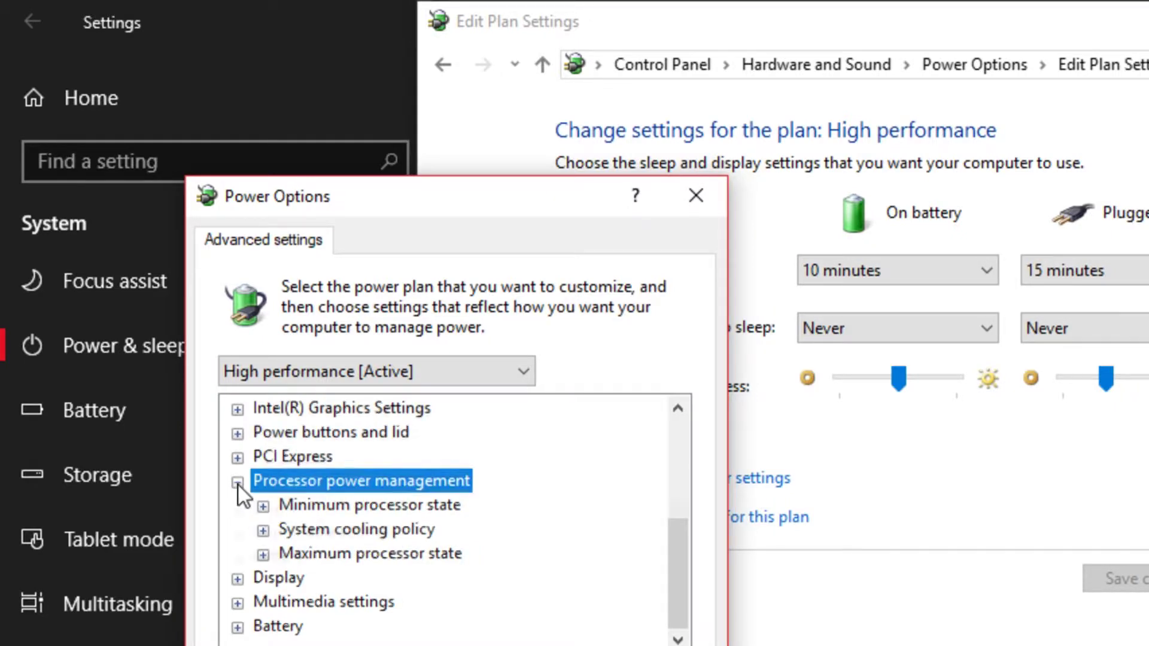
pyautogui.click(237, 483)
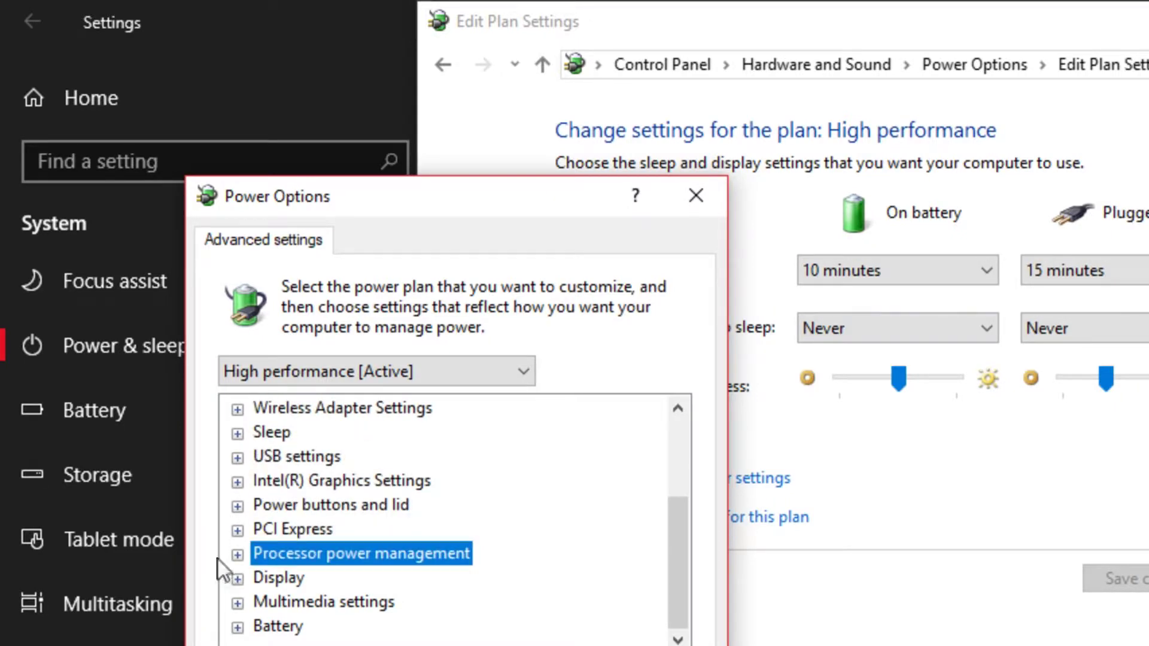
pyautogui.click(235, 627)
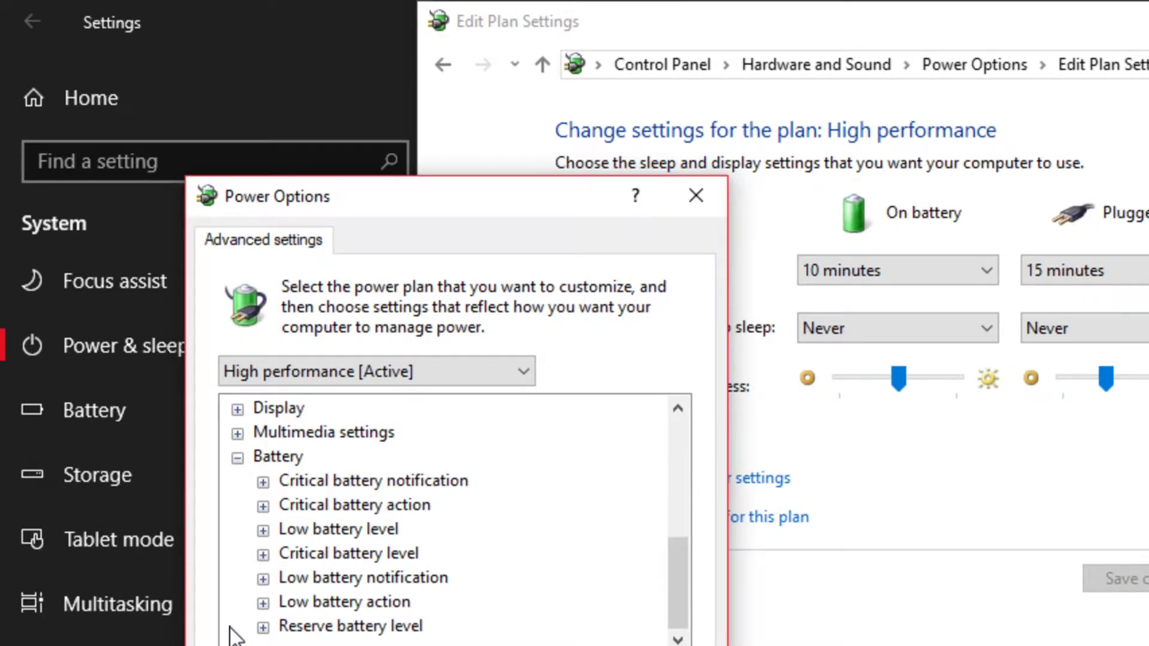
pyautogui.click(238, 459)
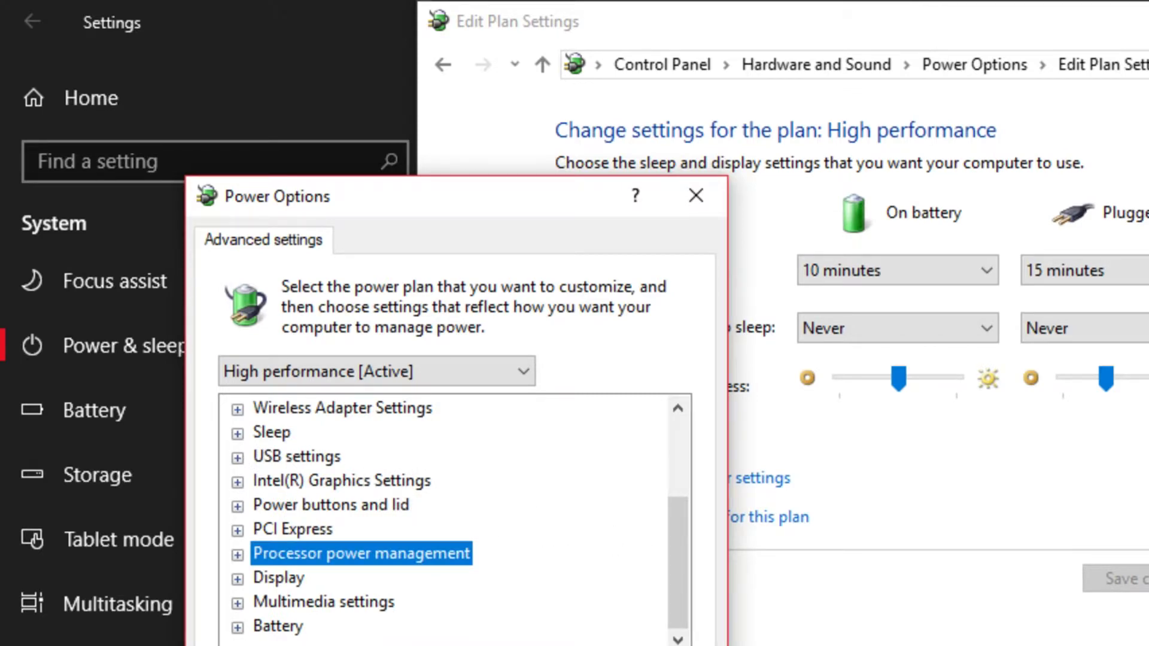
# Step: Close the Advanced settings dialog, step back to the plan list, and close Power Options
pyautogui.press('Escape')
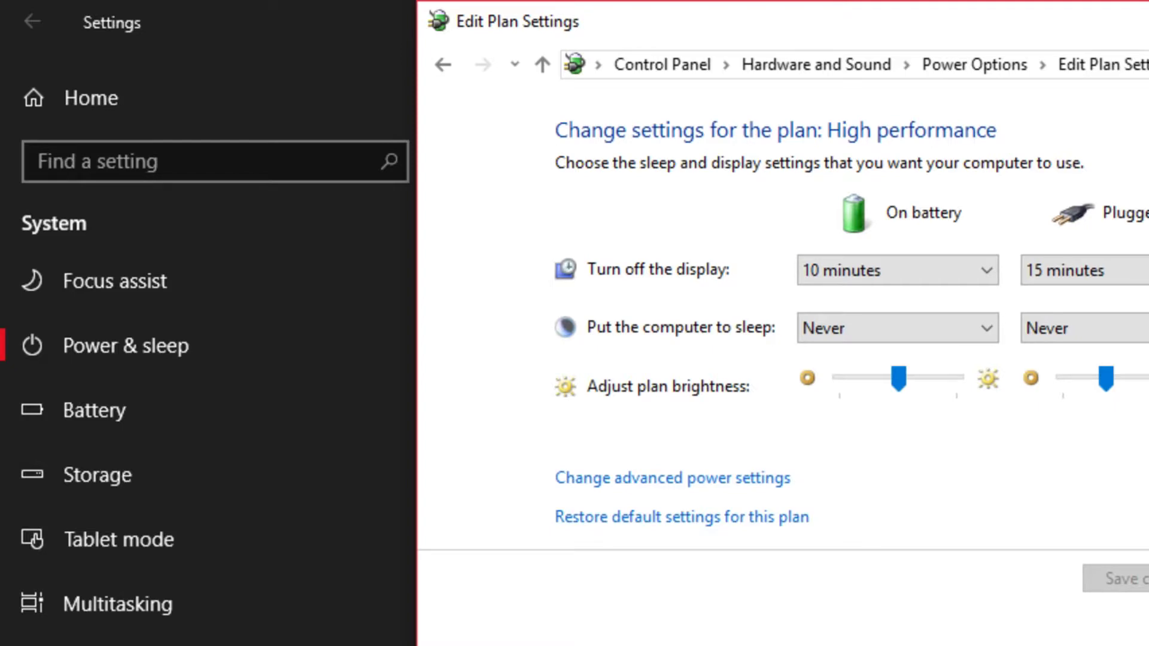
pyautogui.hotkey('alt', 'Left')
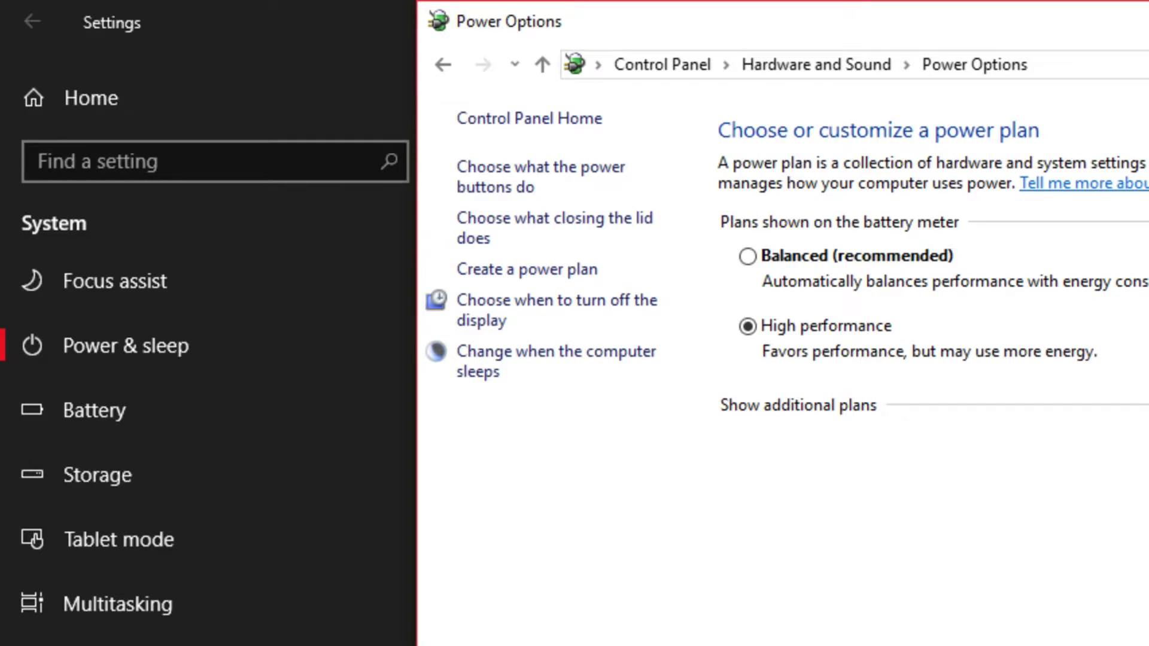
pyautogui.hotkey('alt', 'F4')
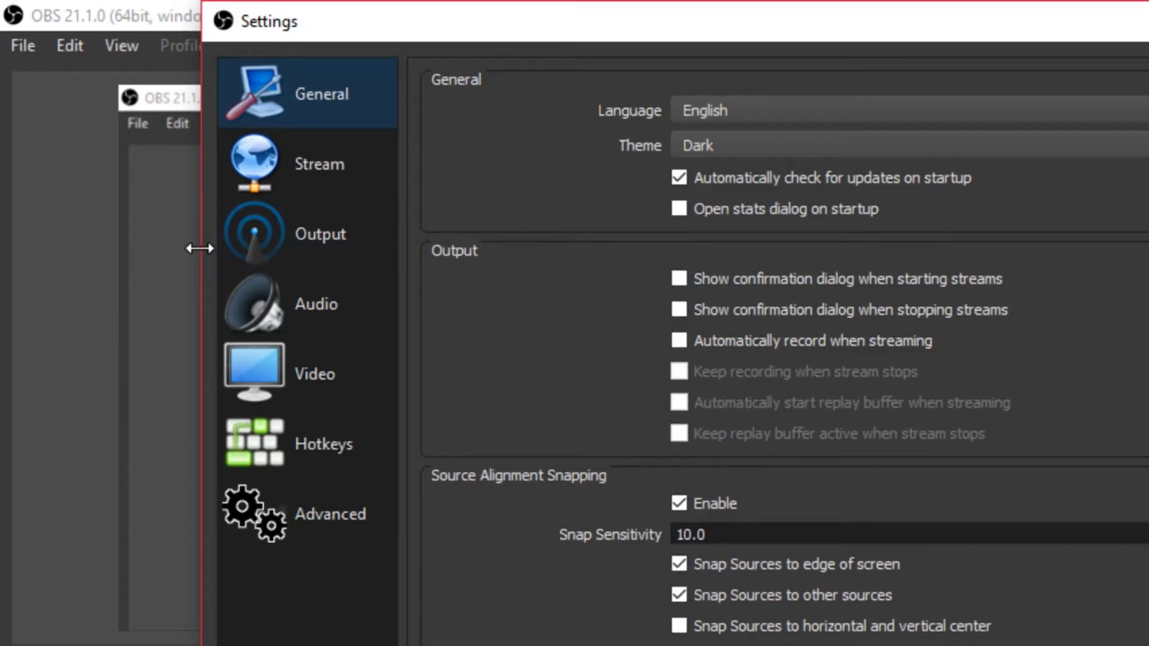
# Step: Widen the OBS Settings window across the screen and review the Stream and Output pages
pyautogui.moveTo(199, 248); pyautogui.dragTo(3, 248)
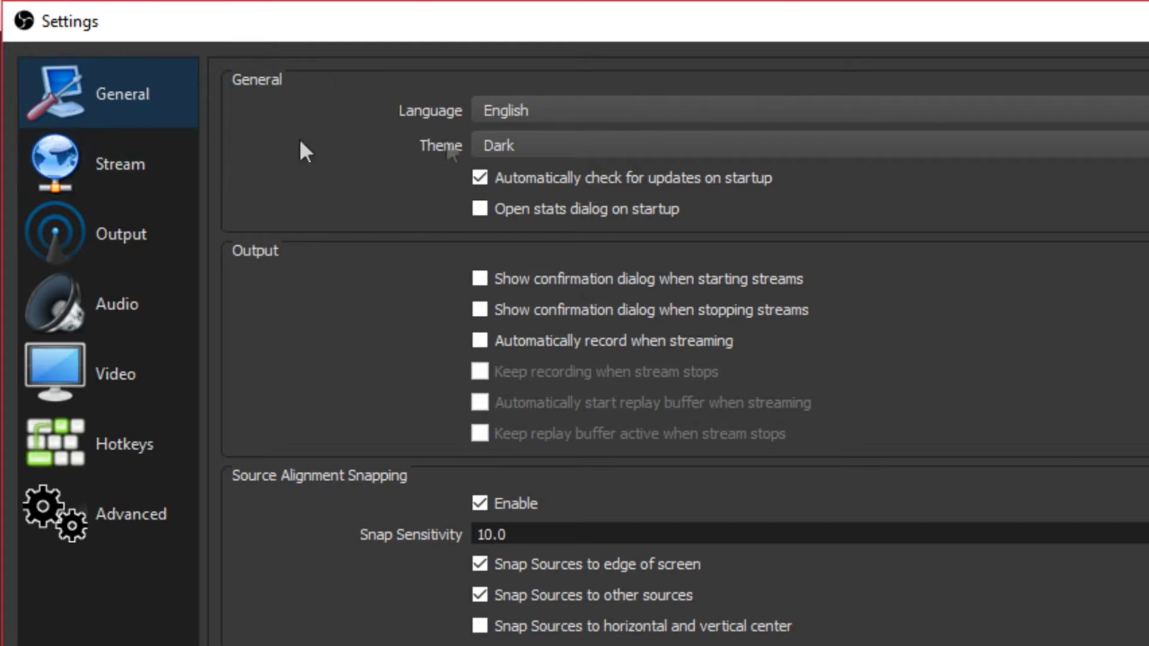
pyautogui.click(146, 159)
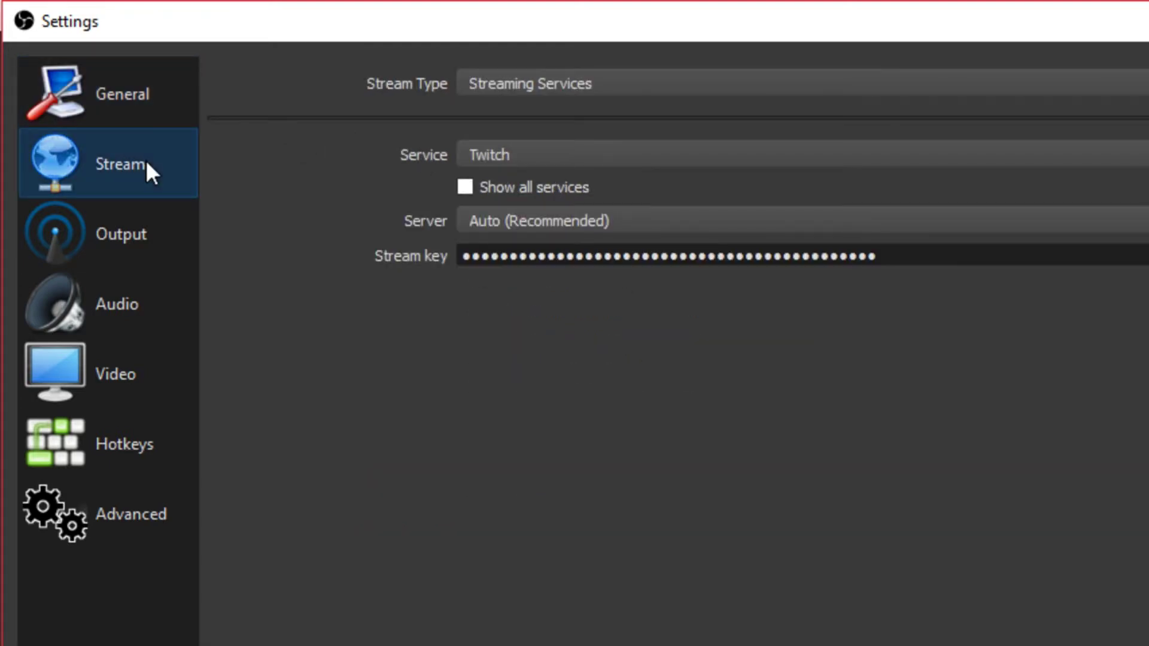
pyautogui.click(126, 246)
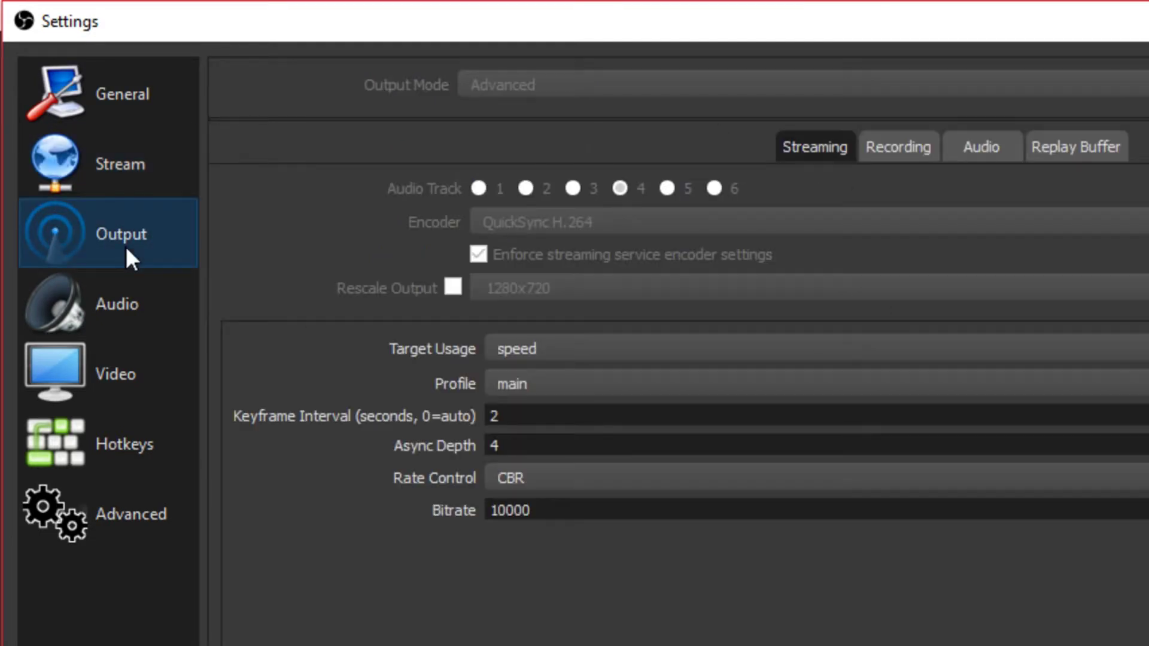
# Step: Check the 1280x720 canvas and output resolution on the Video page, then return to Output
pyautogui.click(131, 370)
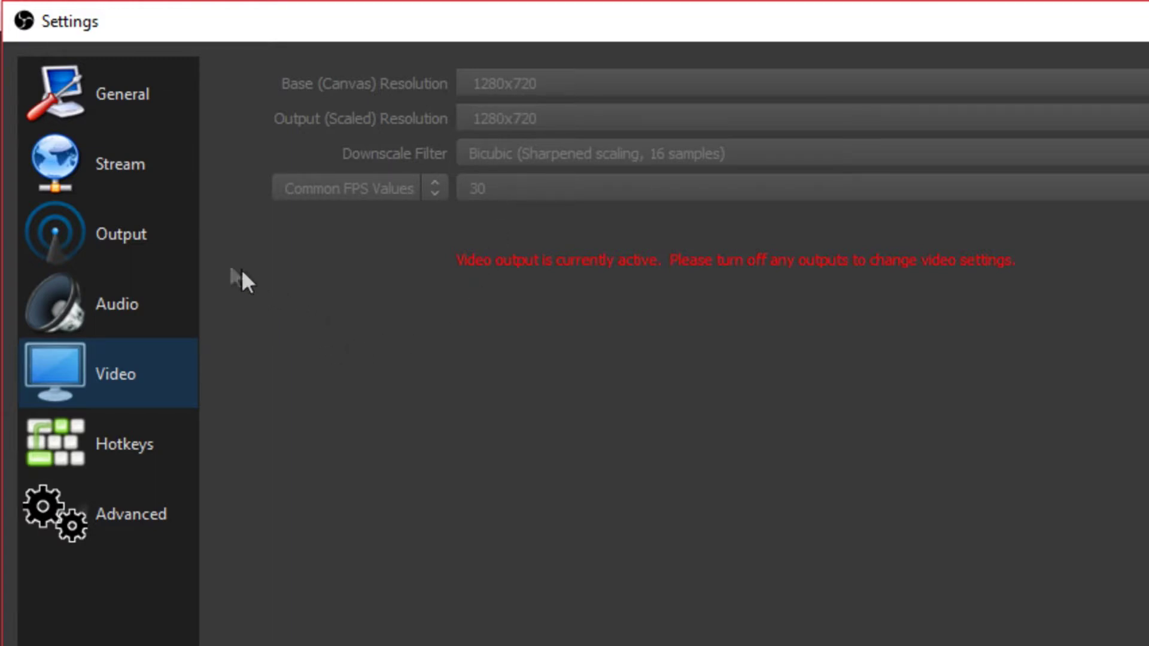
pyautogui.click(143, 239)
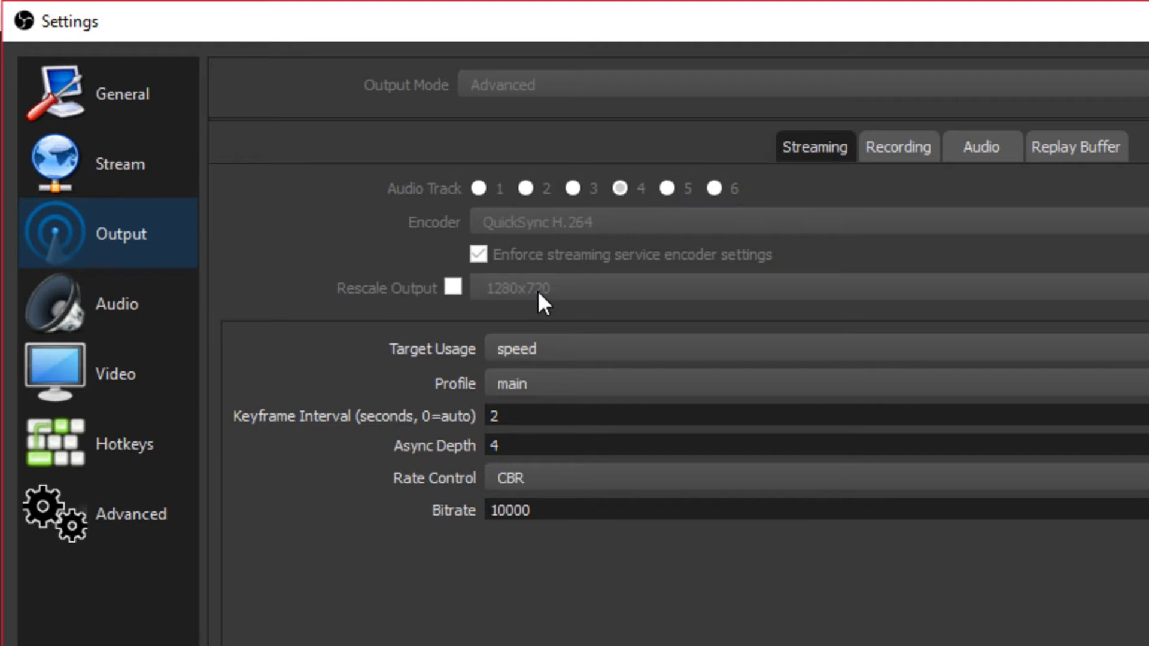
pyautogui.click(139, 389)
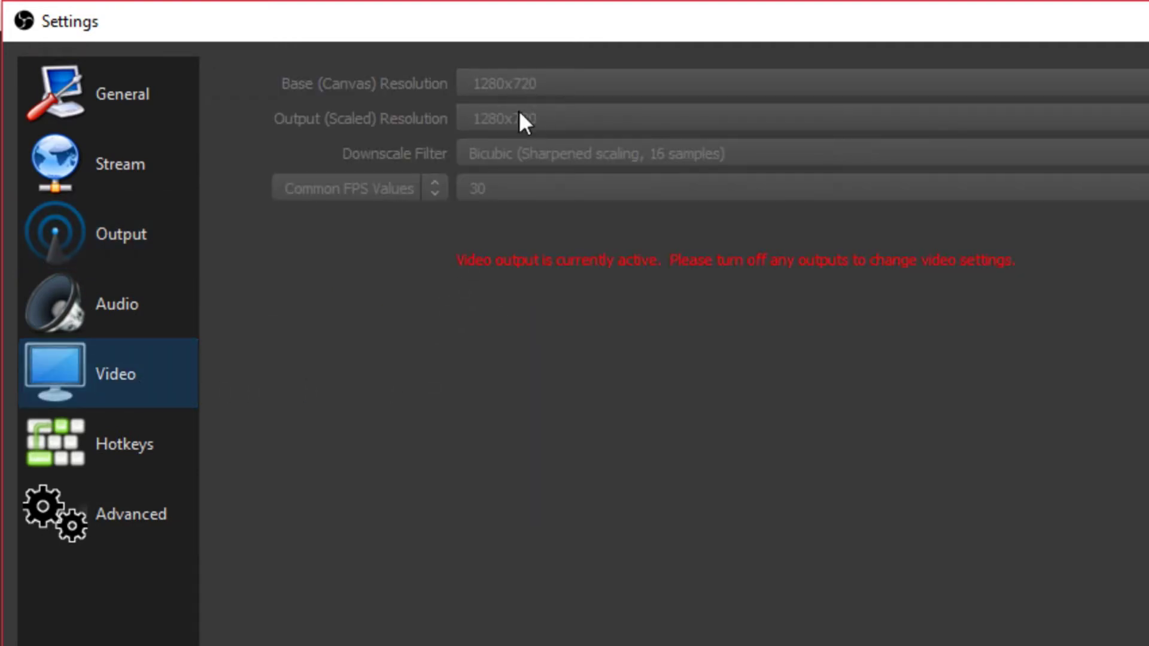
pyautogui.click(154, 245)
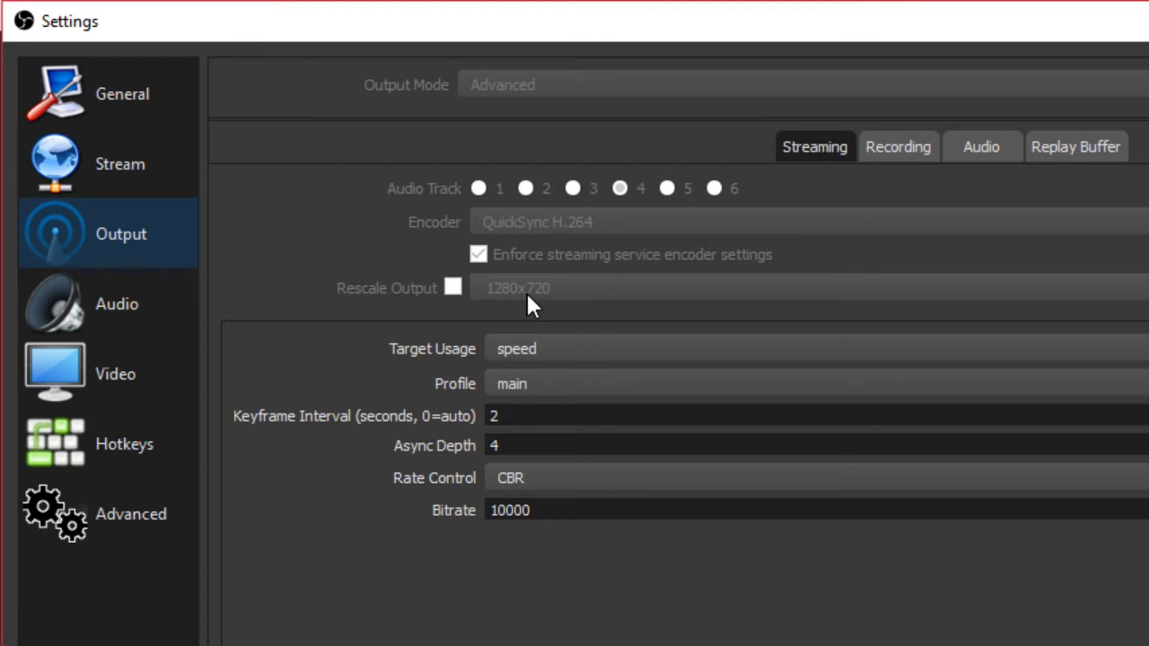
# Step: Leave Target Usage on speed and check the Async Depth and 10000 Bitrate fields
pyautogui.click(726, 349)
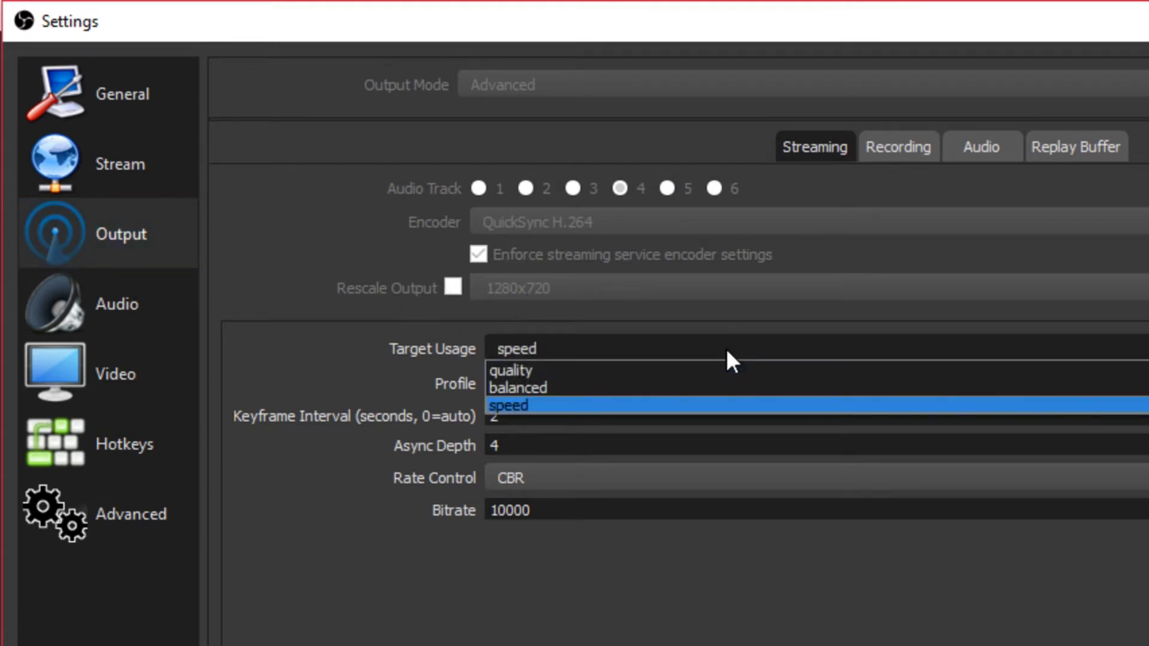
pyautogui.click(726, 349)
pyautogui.click(709, 350)
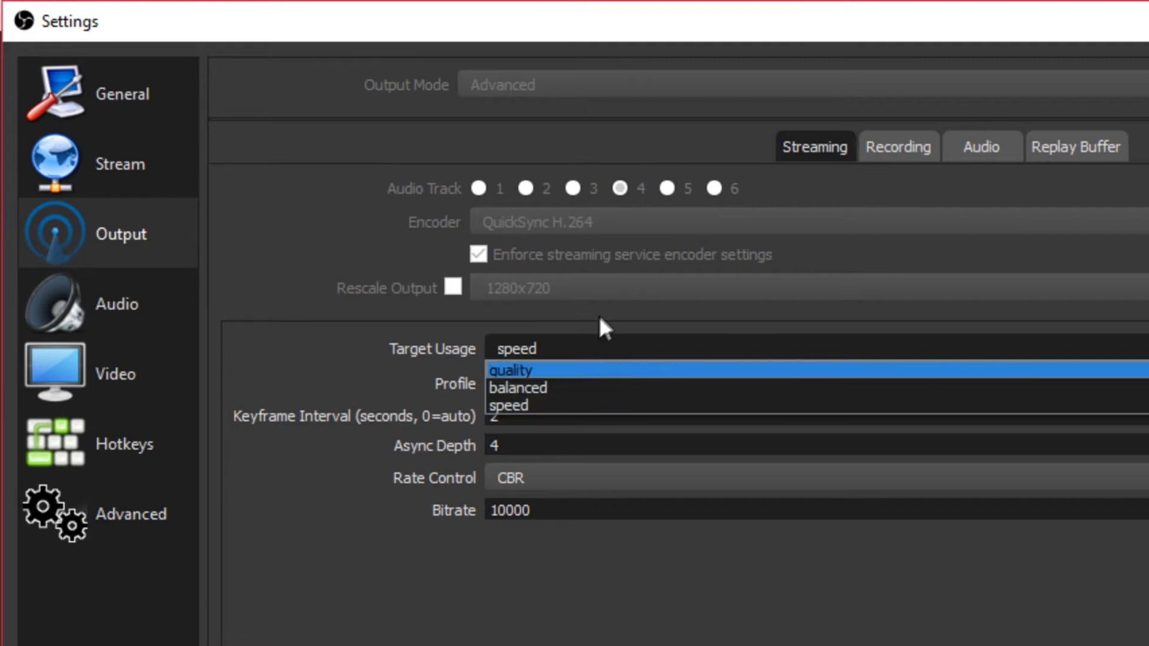
pyautogui.click(595, 333)
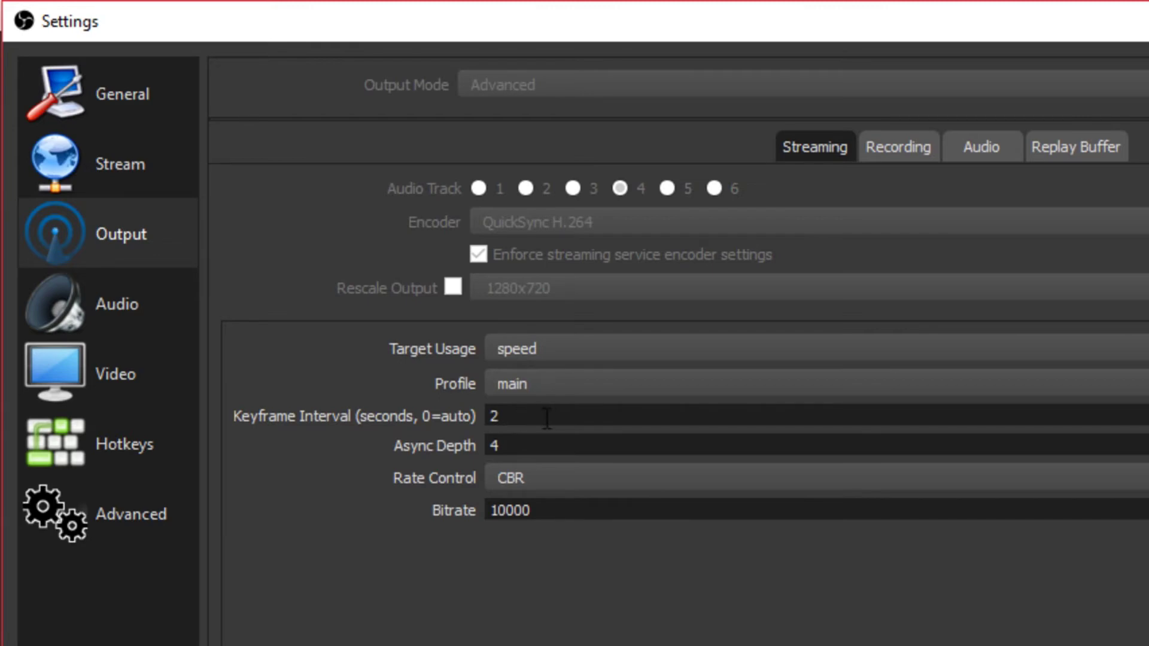
pyautogui.click(541, 443)
pyautogui.click(551, 510)
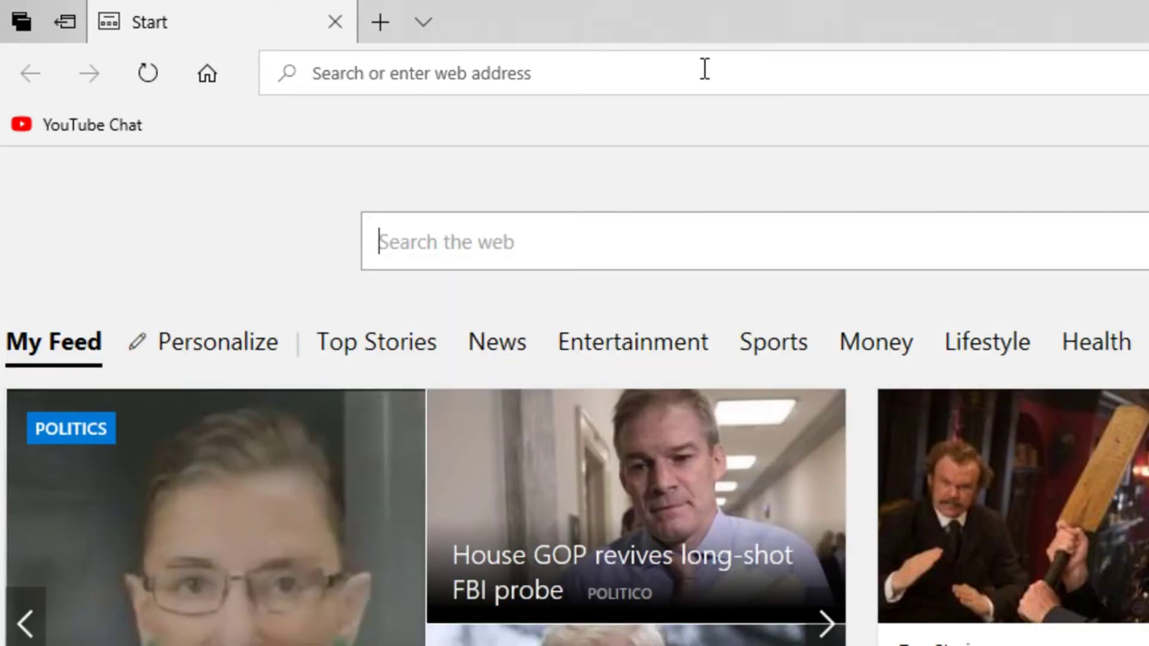
# Step: Search Bing for 'speed test' and scroll down to the Speedtest.net result
pyautogui.write('speed test')
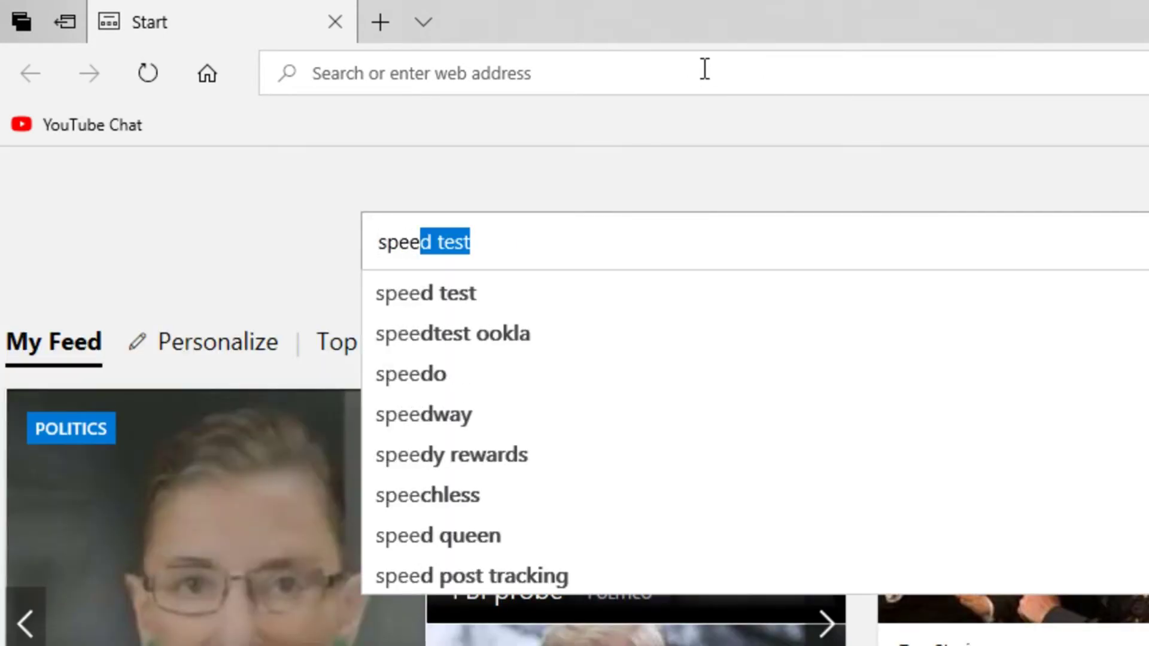
pyautogui.press('Return')
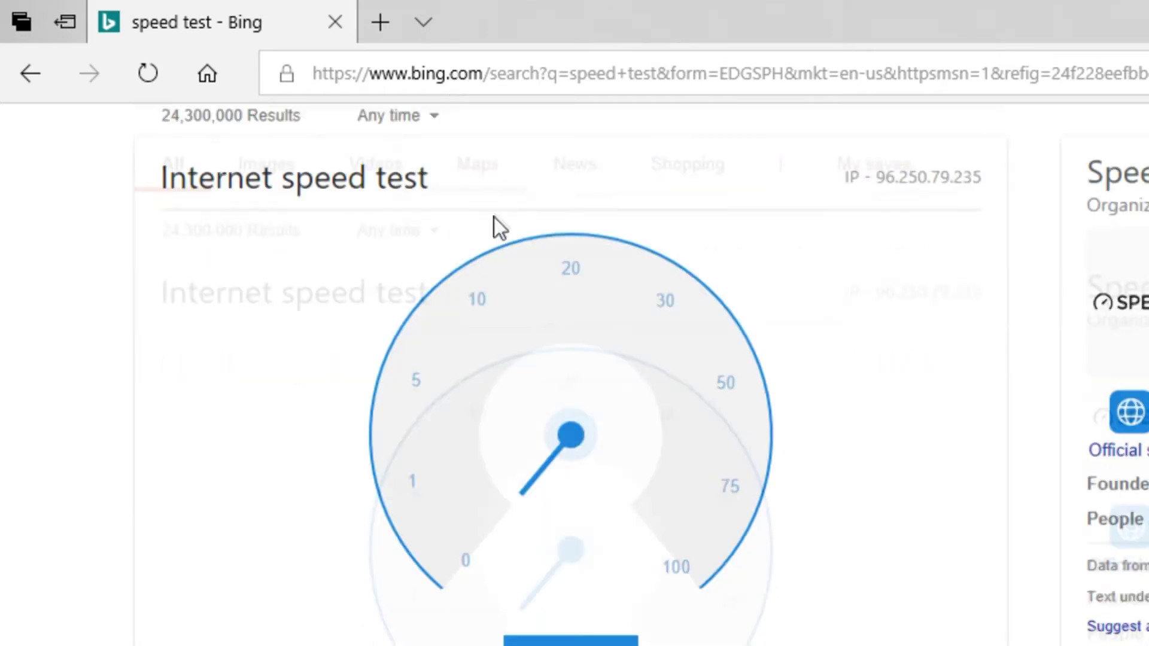
pyautogui.scroll(-6, 494, 217)
pyautogui.scroll(-2, 490, 217)
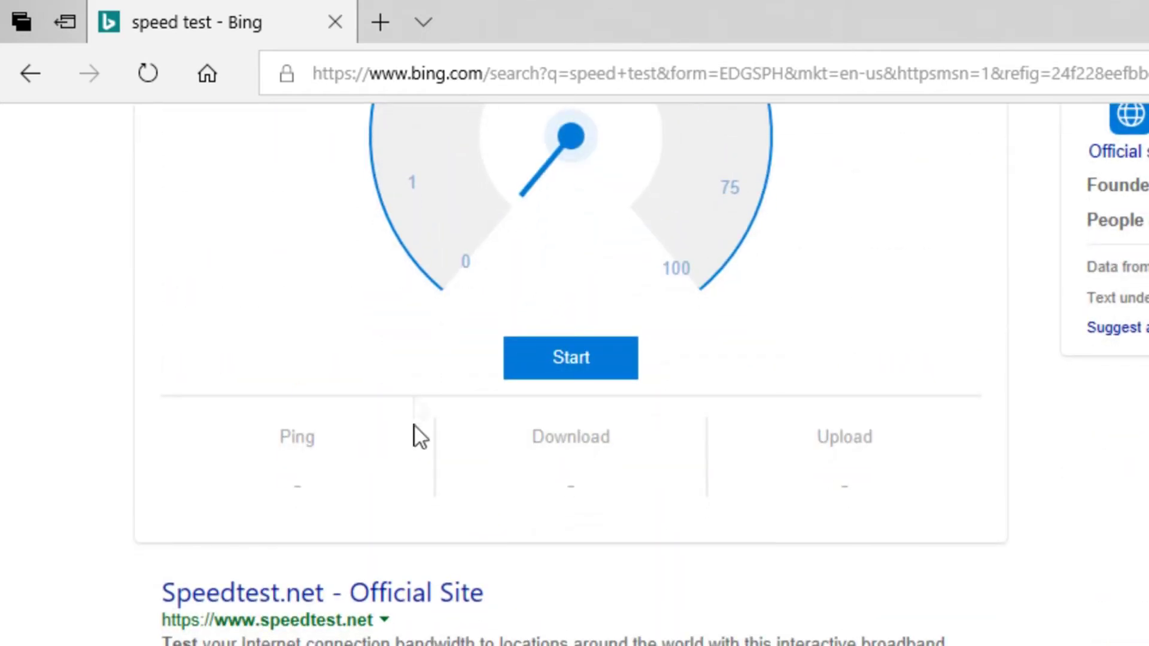
# Step: Open Speedtest.net and start a test, getting a 27 ms ping while download is measured
pyautogui.click(291, 595)
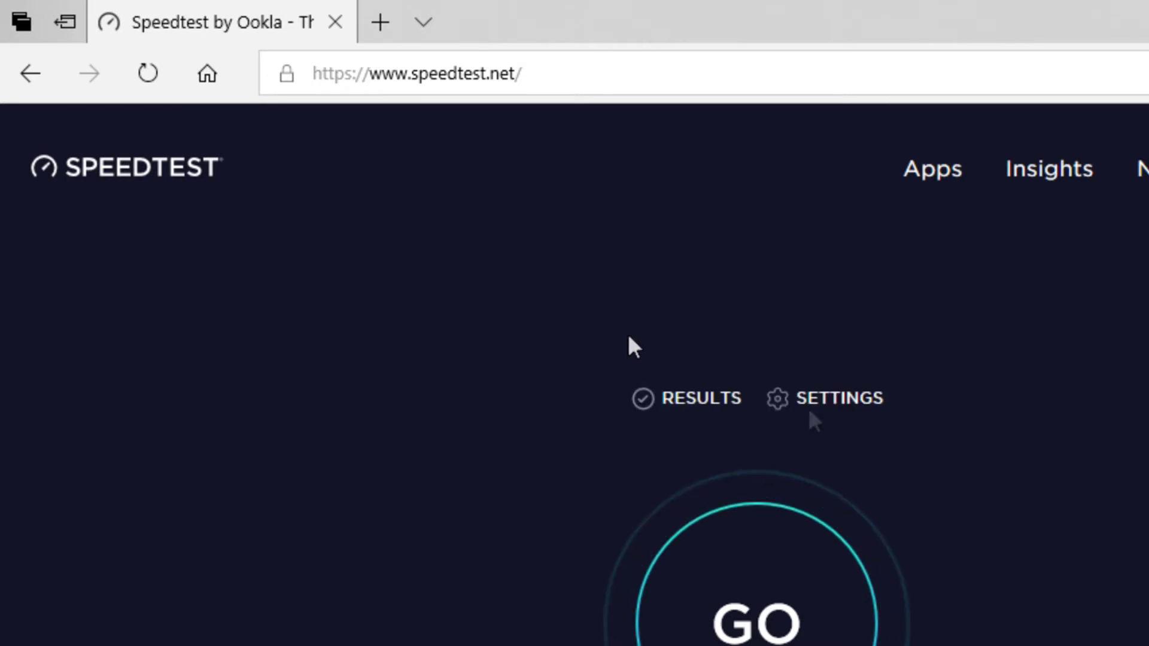
pyautogui.scroll(-5, 629, 344)
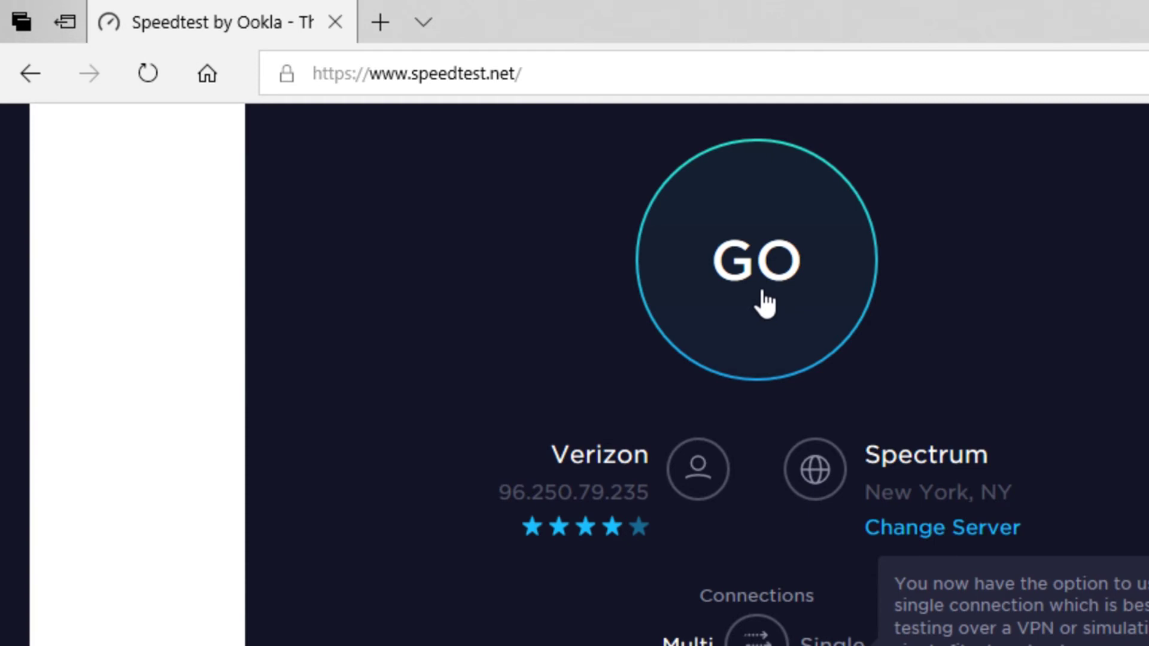
pyautogui.click(763, 294)
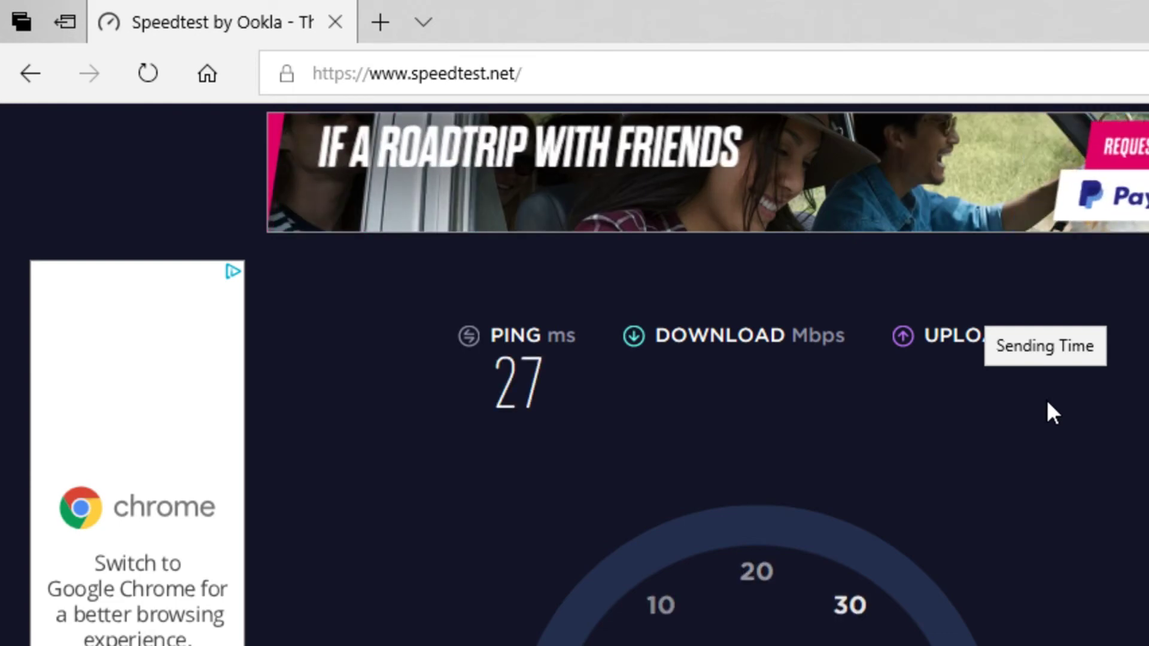
pyautogui.scroll(-2, 1047, 403)
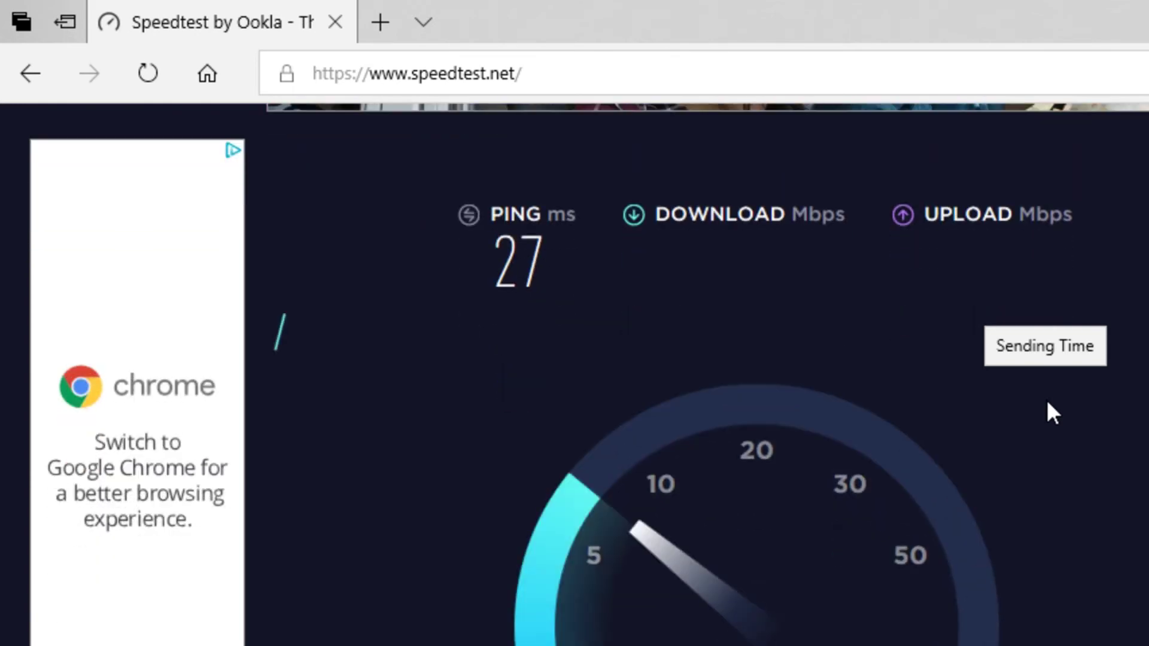
pyautogui.scroll(-2, 1048, 403)
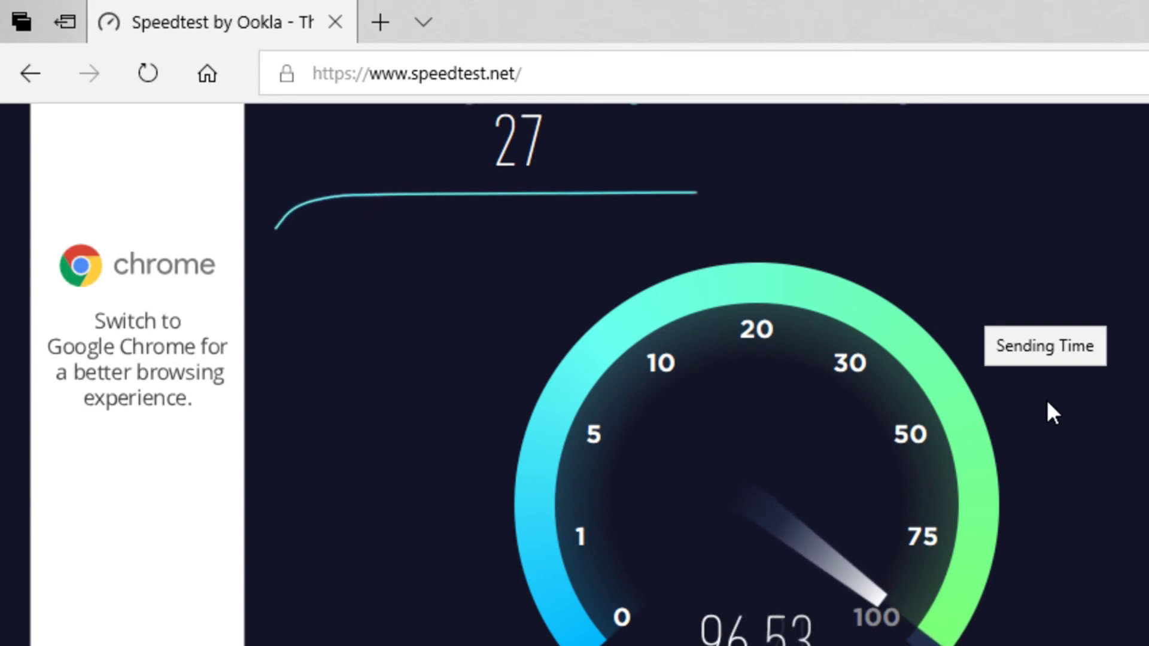
pyautogui.scroll(2, 1048, 402)
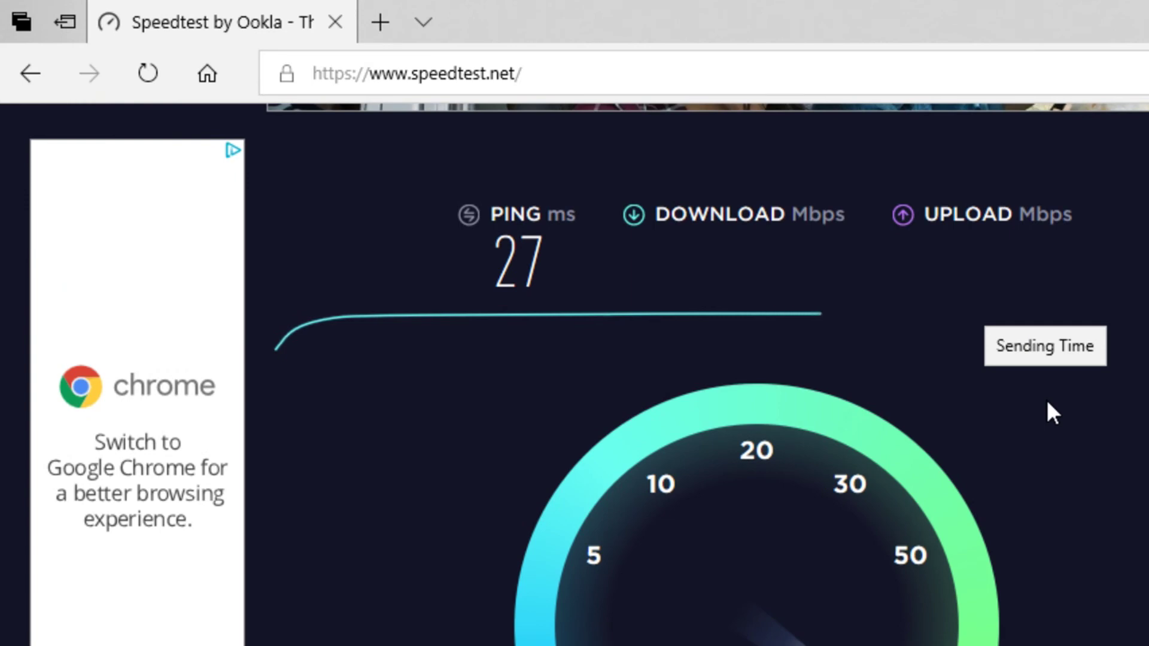